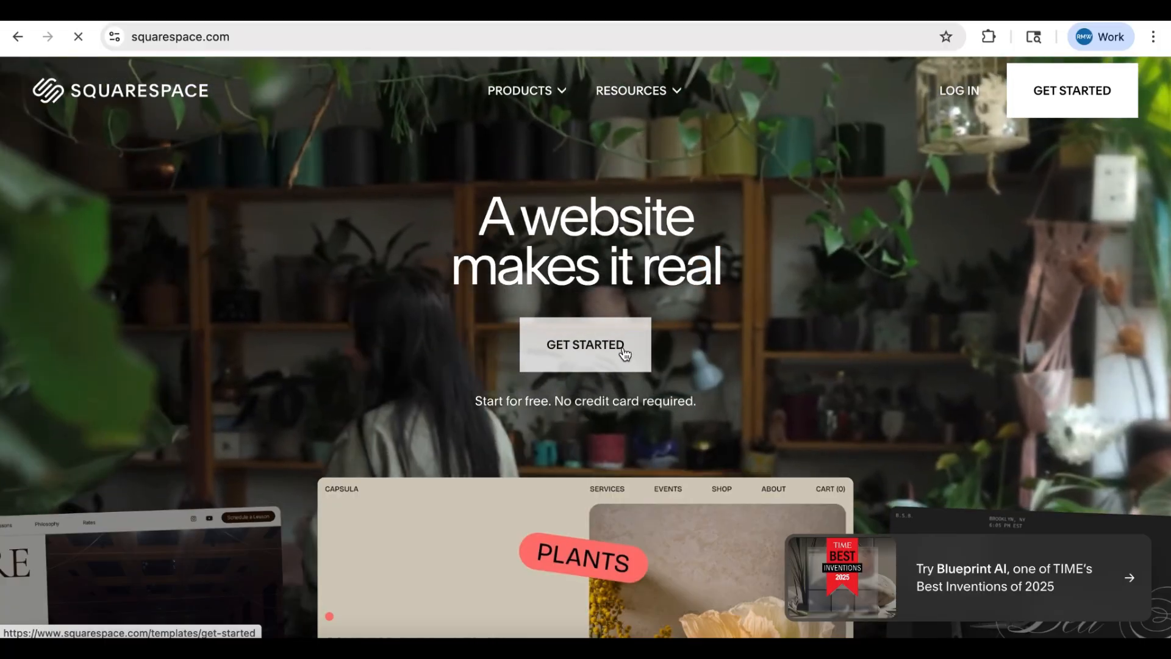
- Start a new website and set its topic to Marketing
{"action": "left_click", "coordinate": [619, 359]}
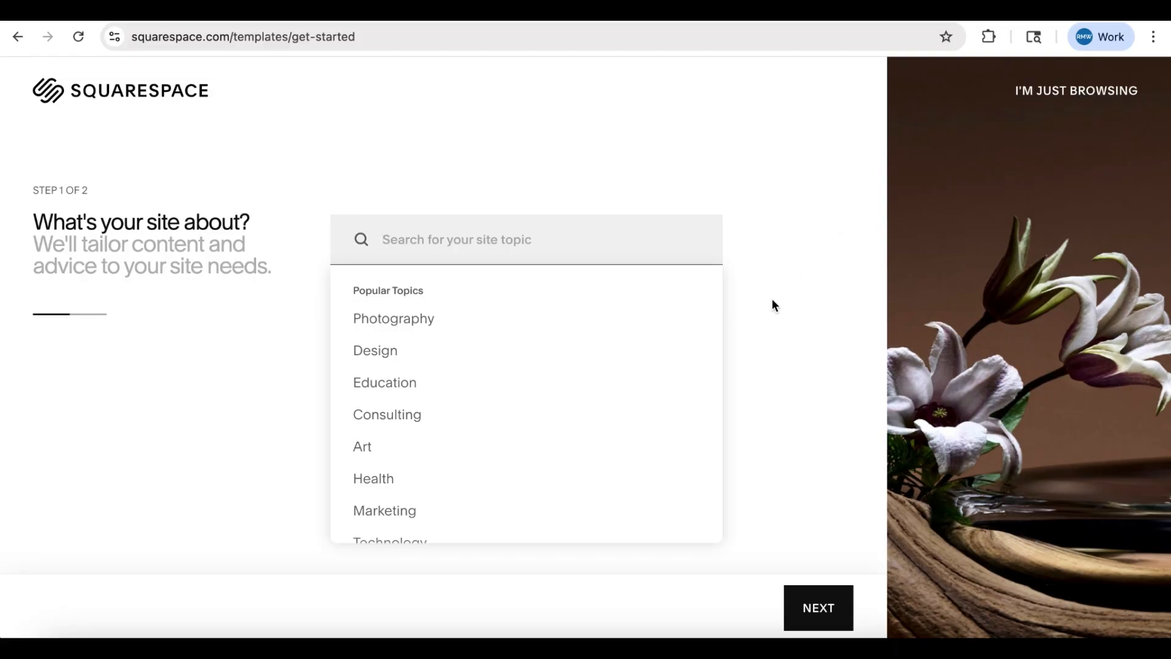
{"action": "left_click", "coordinate": [472, 514]}
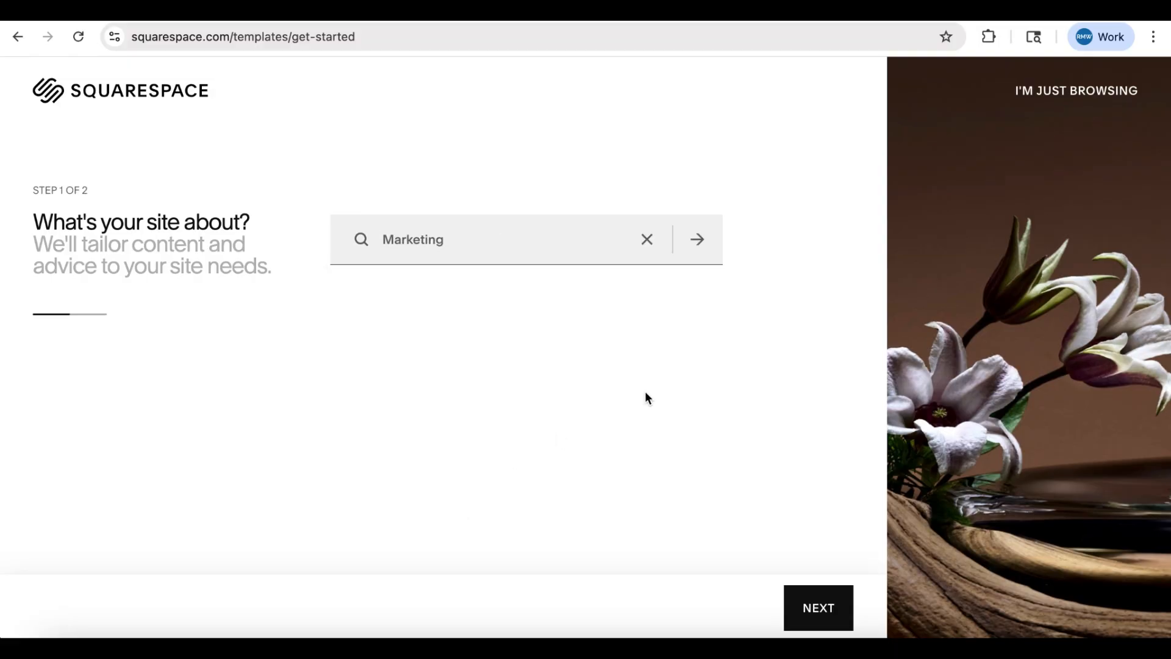
{"action": "left_click", "coordinate": [799, 607]}
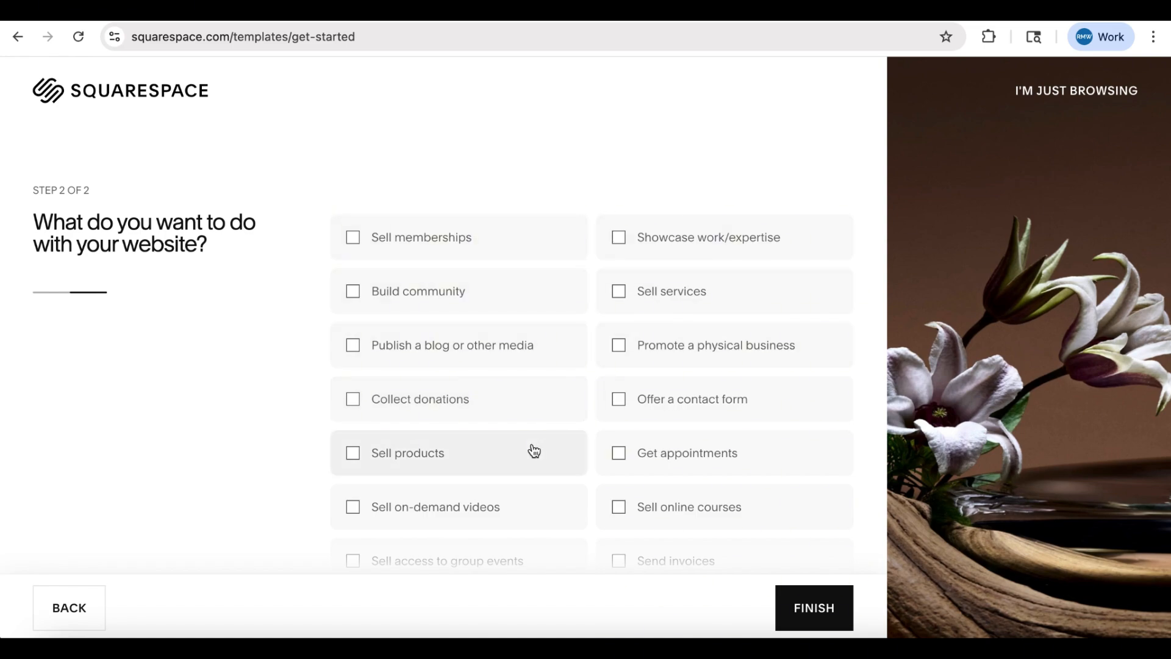
- Set the website goals to Sell products, Sell services and Offer a contact form, and create the account with Google
{"action": "left_click", "coordinate": [353, 455]}
{"action": "left_click", "coordinate": [618, 292]}
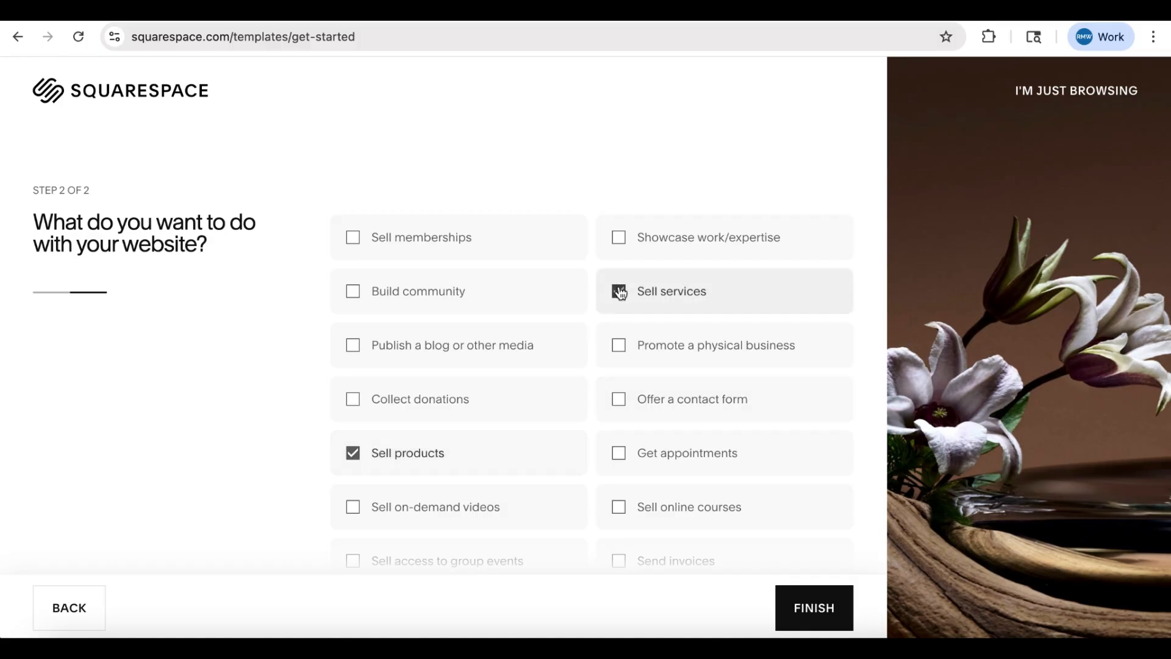
{"action": "left_click", "coordinate": [621, 401]}
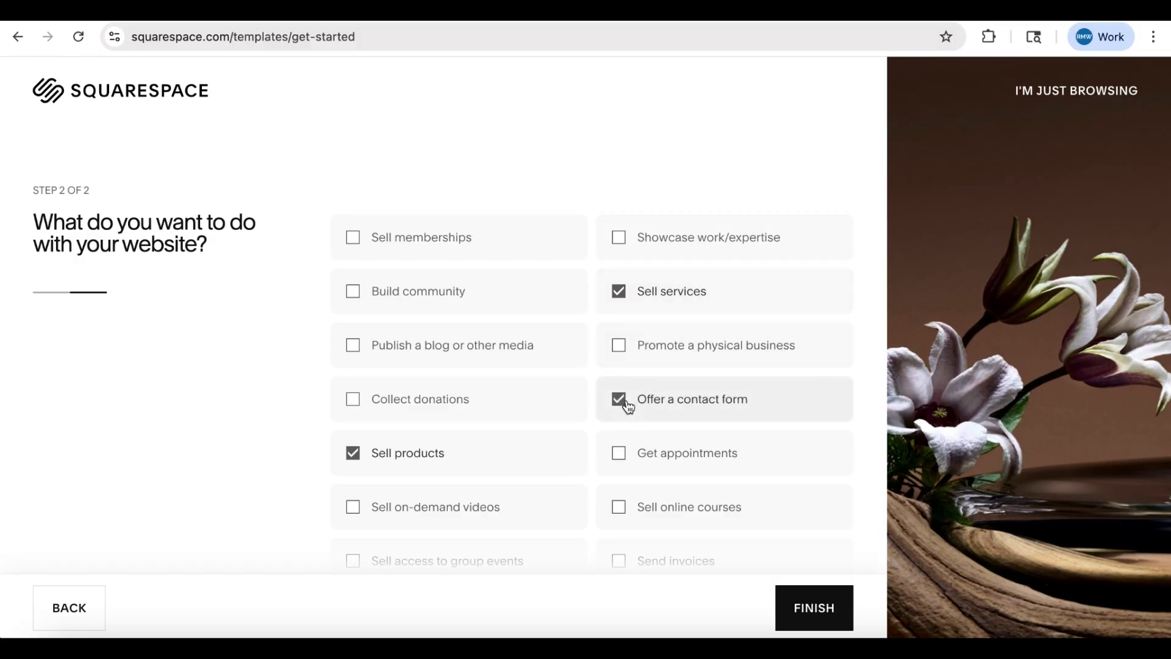
{"action": "left_click", "coordinate": [809, 619]}
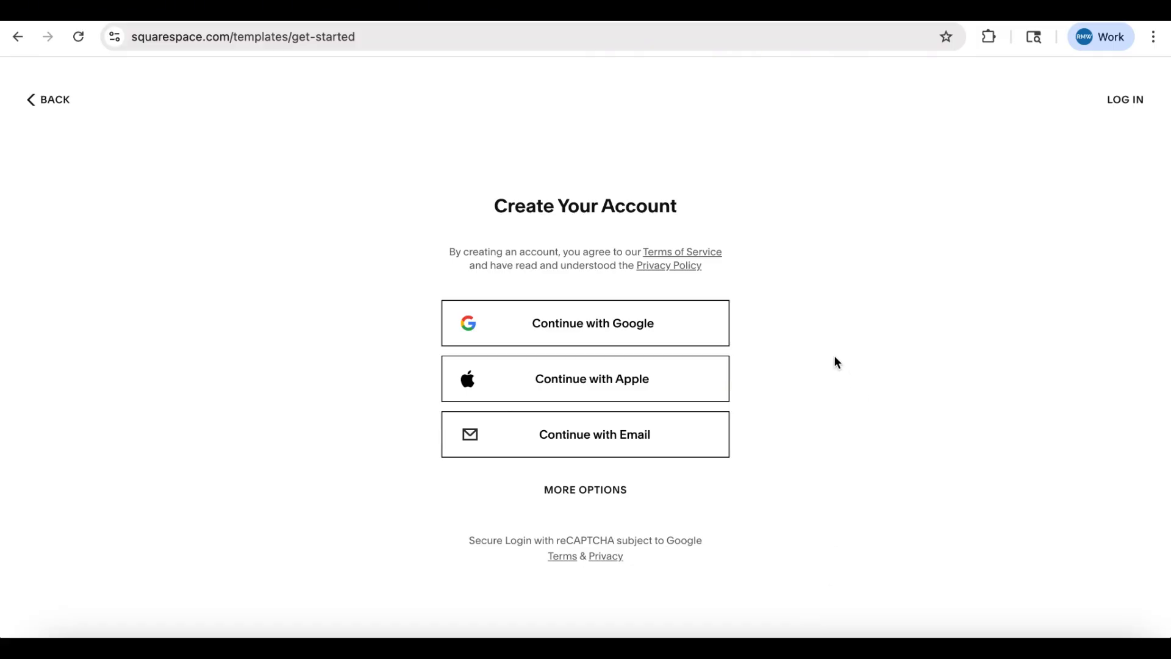
{"action": "left_click", "coordinate": [623, 328]}
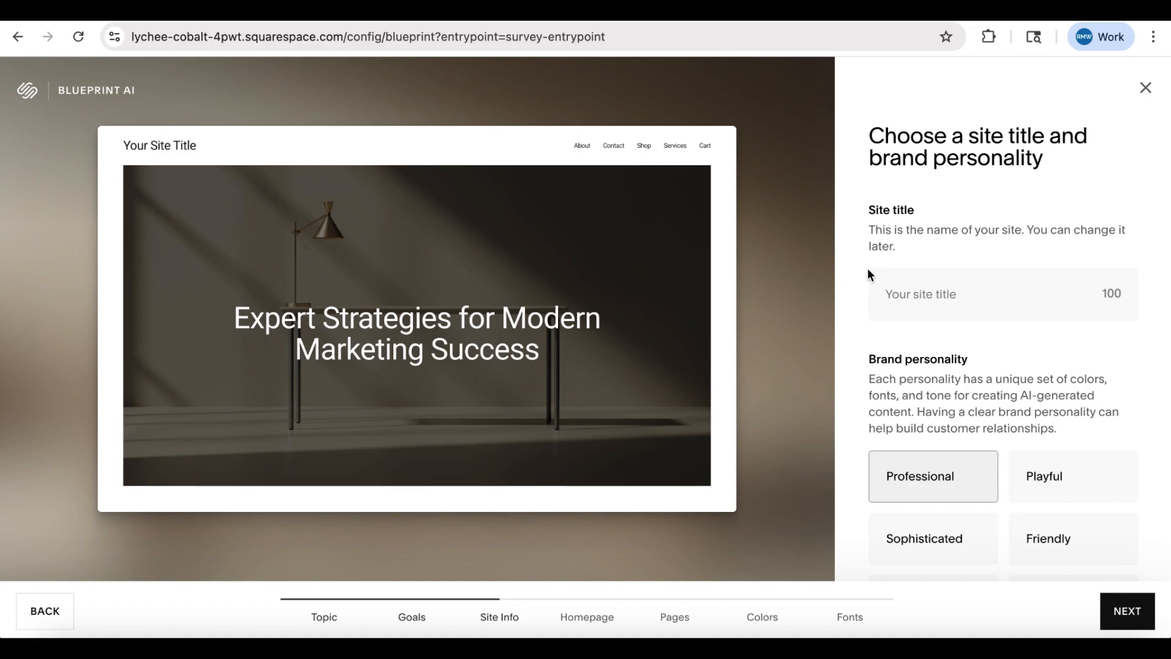
- Title the site "Marketing Business", keep the Professional brand personality, and continue to the homepage setup
{"action": "left_click", "coordinate": [944, 293]}
{"action": "left_click", "coordinate": [982, 330]}
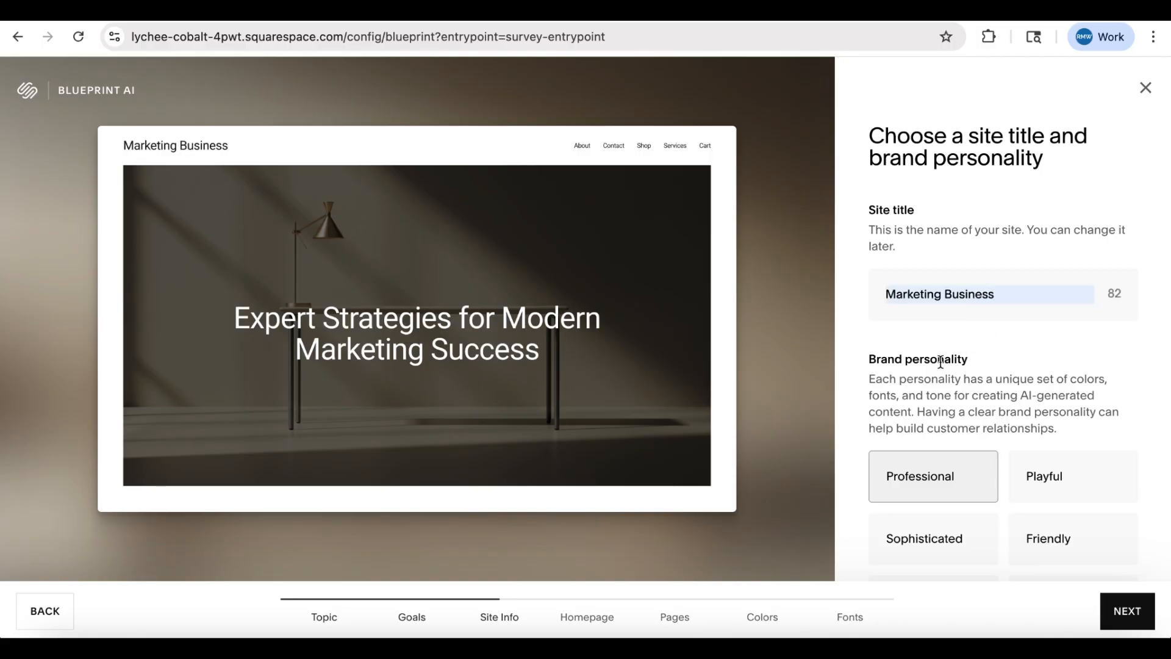
{"action": "scroll", "coordinate": [940, 361], "scroll_direction": "down", "scroll_amount": 1}
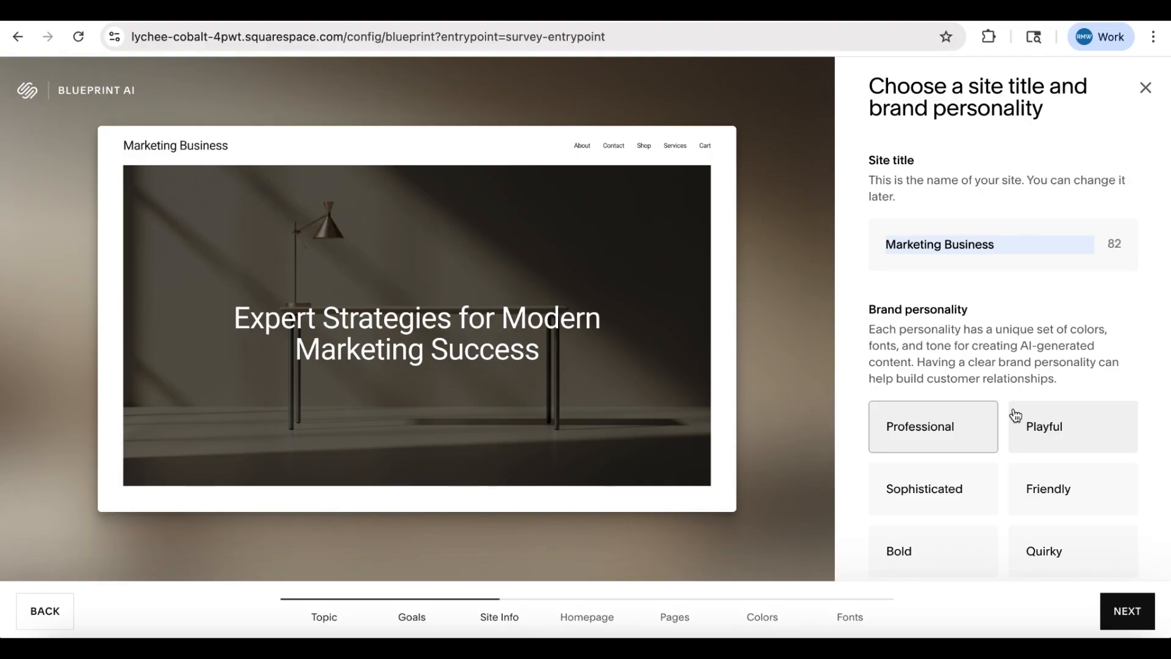
{"action": "left_click", "coordinate": [1109, 611]}
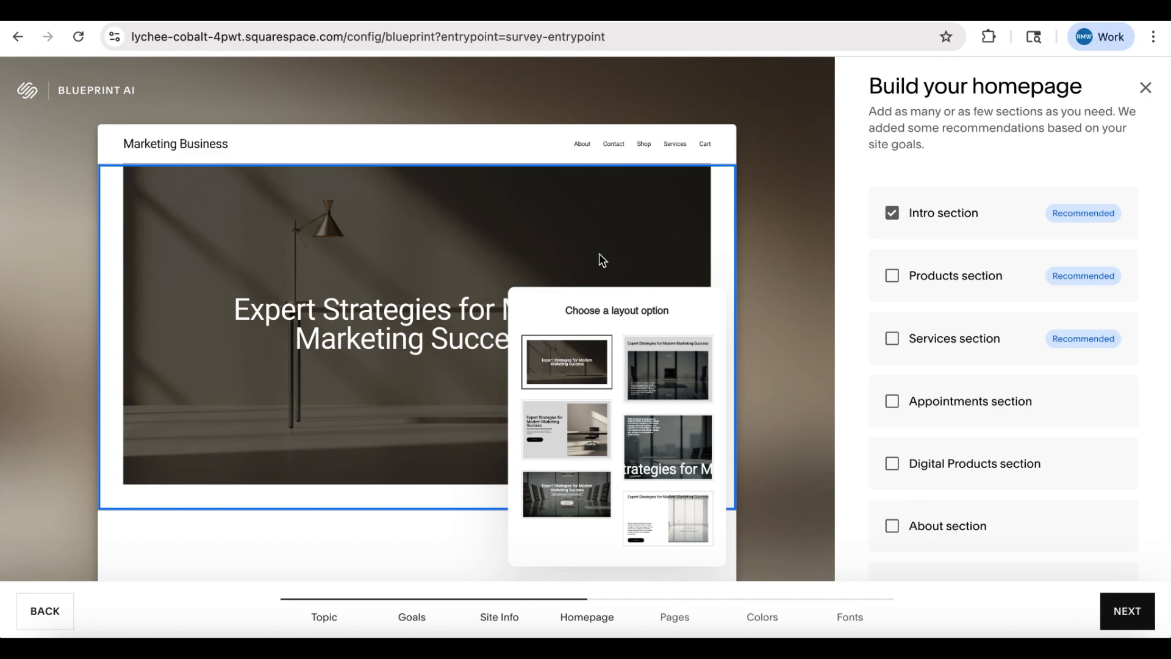
- Add Products and Services sections to the homepage, giving Services the centered layout with four rounded images
{"action": "left_click", "coordinate": [893, 277]}
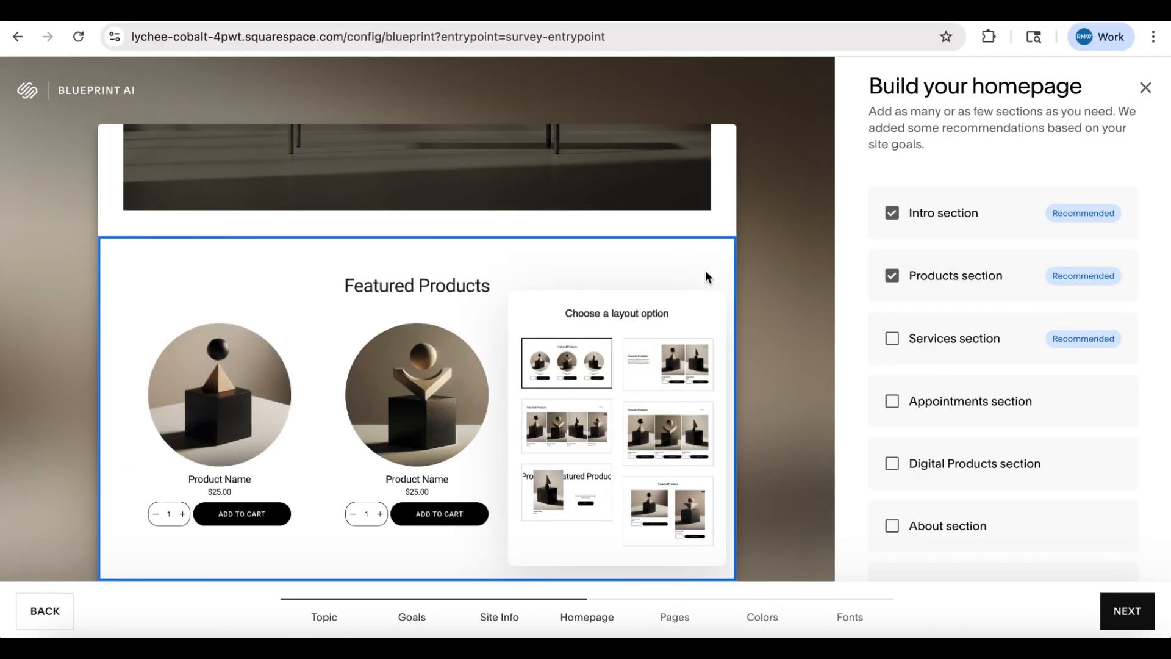
{"action": "left_click", "coordinate": [893, 340]}
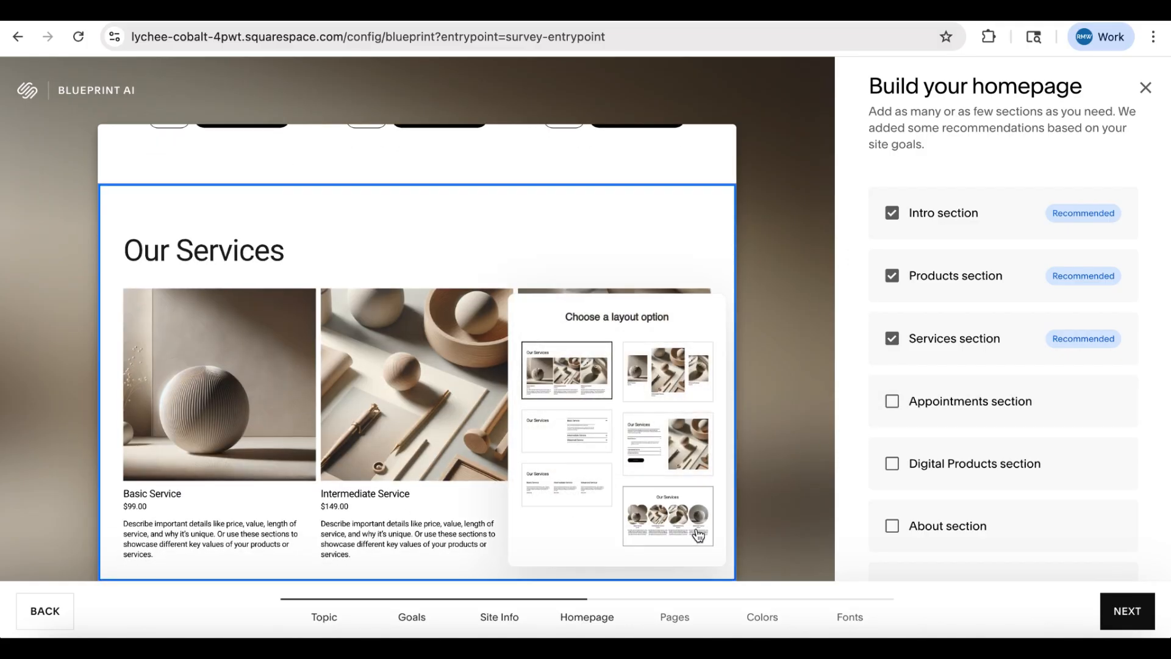
{"action": "left_click", "coordinate": [712, 515]}
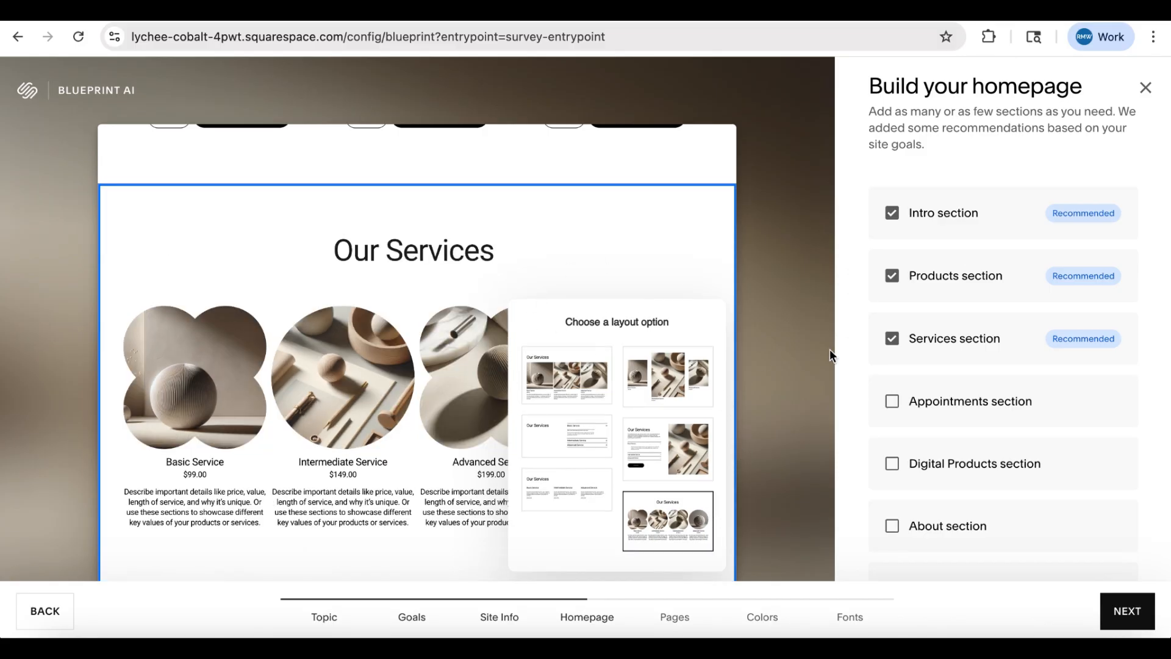
- Add a Forms section with the centered grey Contact Us layout and a Footer section with link columns and email sign-up
{"action": "scroll", "coordinate": [939, 390], "scroll_direction": "down", "scroll_amount": 3}
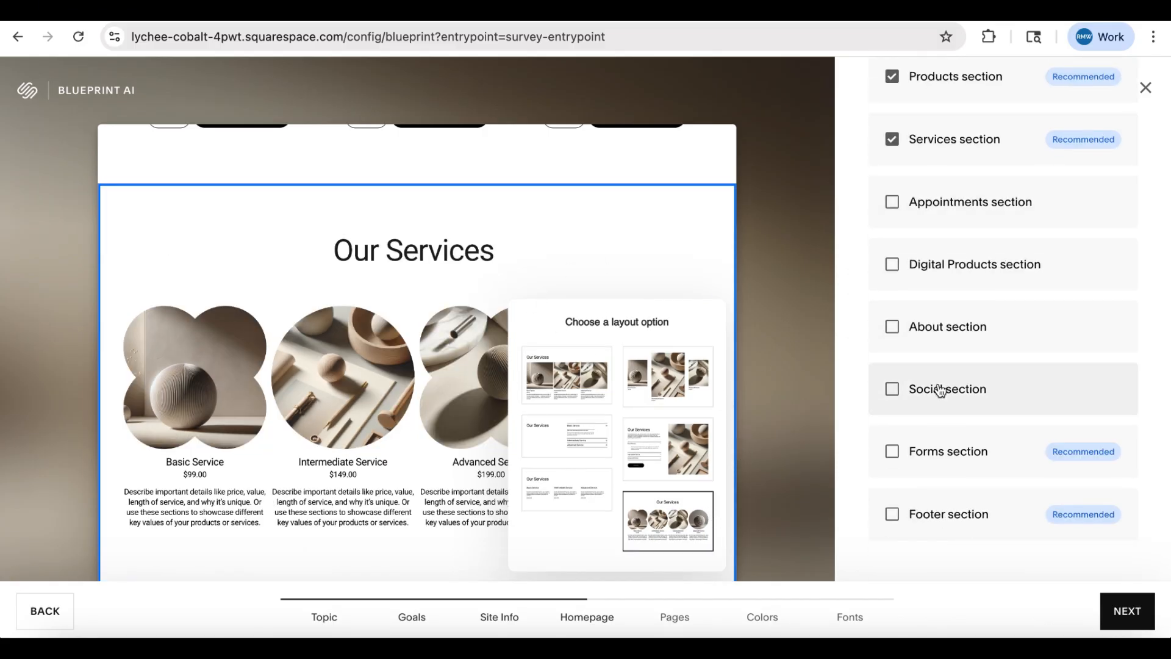
{"action": "left_click", "coordinate": [896, 451]}
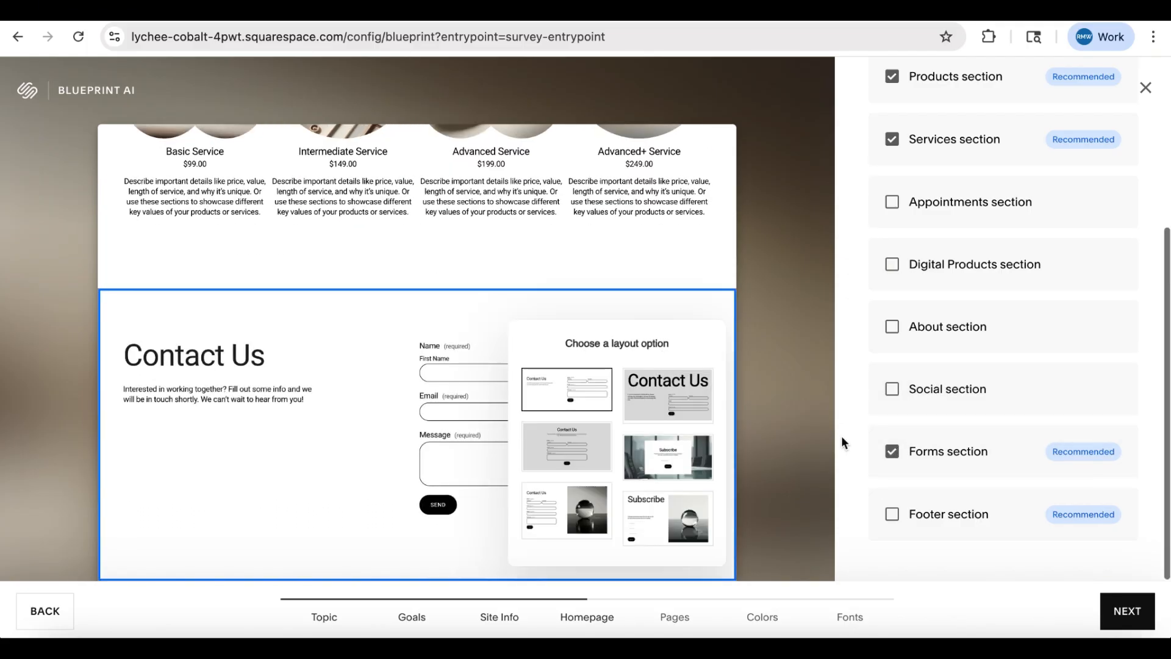
{"action": "left_click", "coordinate": [564, 453]}
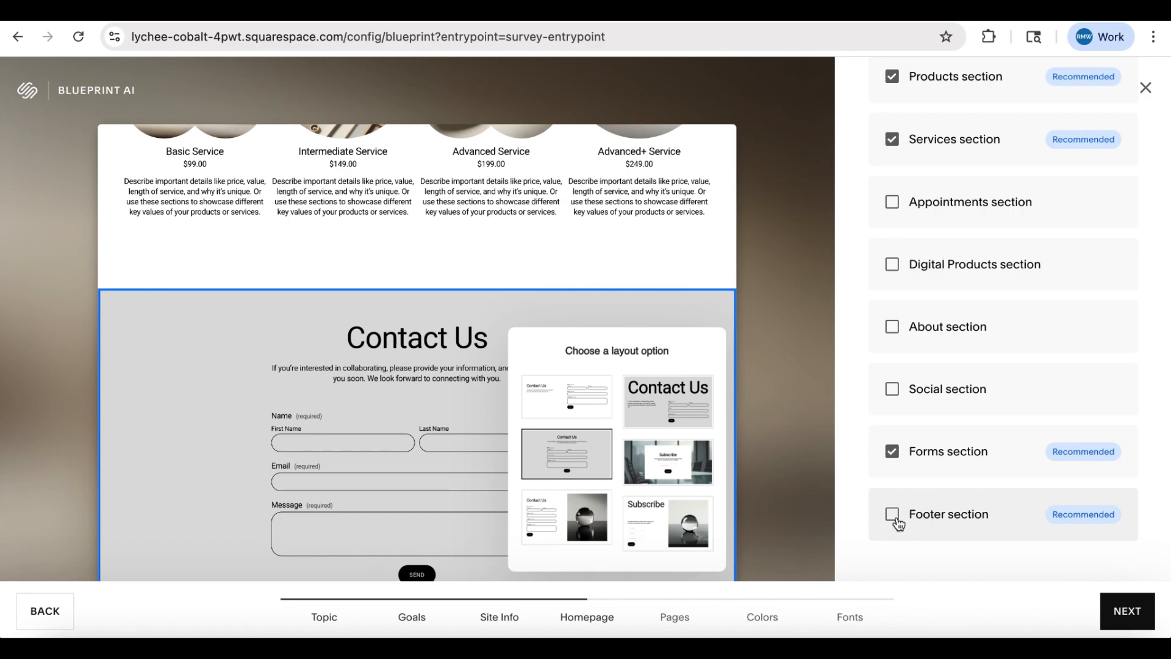
{"action": "left_click", "coordinate": [894, 518]}
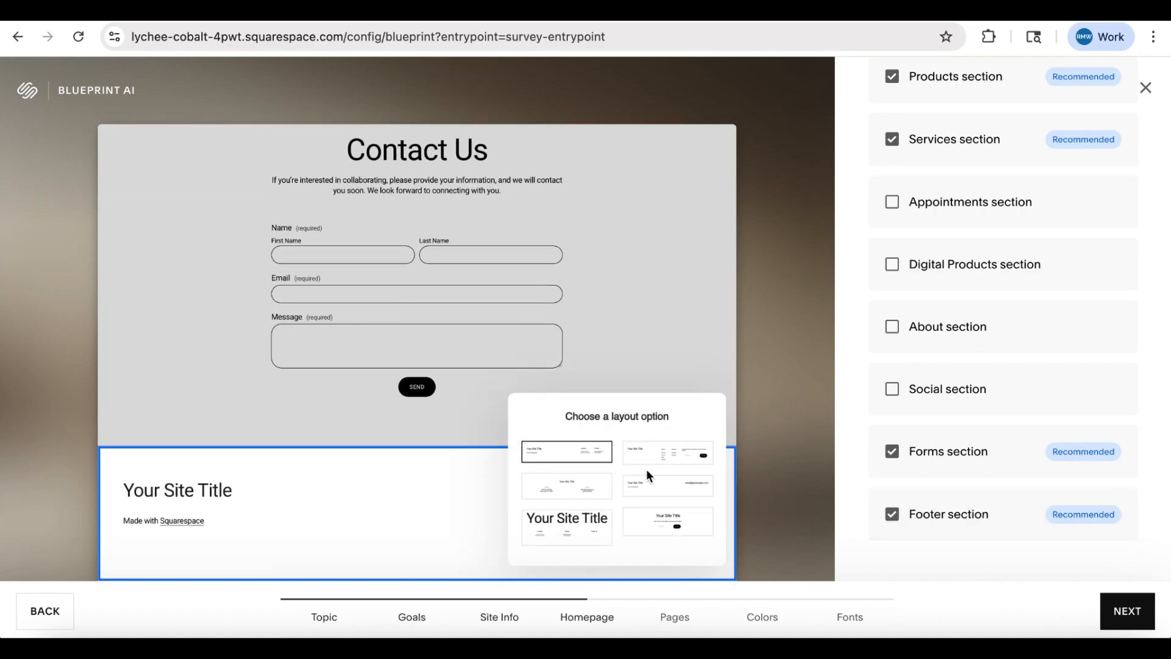
{"action": "left_click", "coordinate": [653, 459]}
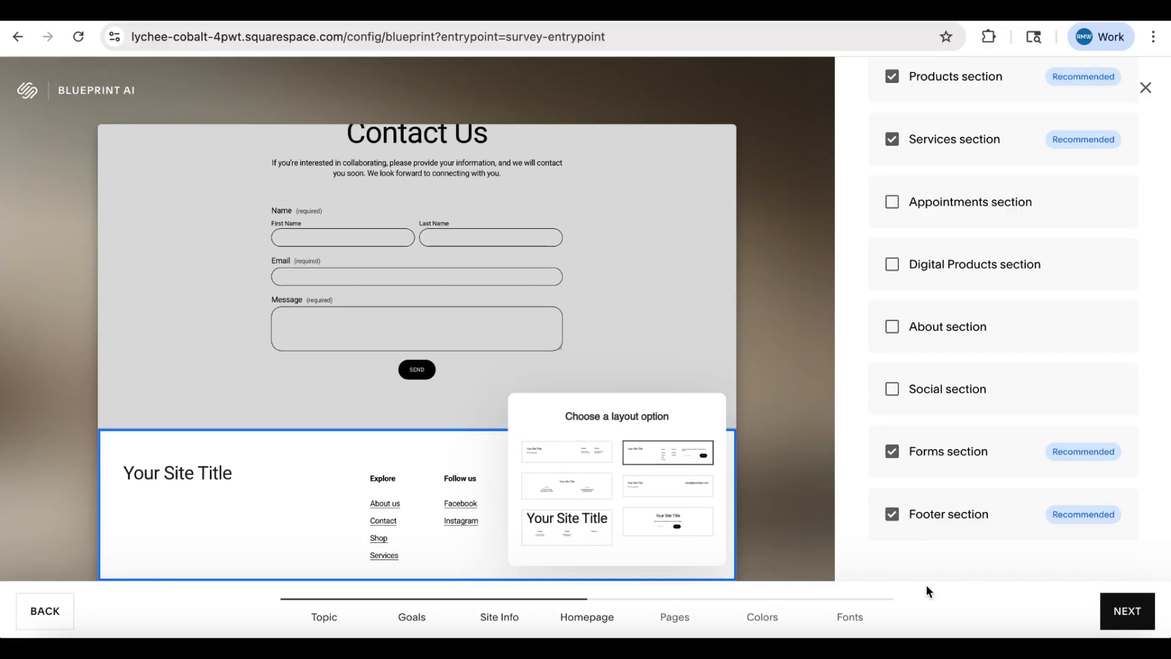
- Accept the homepage sections, exclude the Shop page while keeping About, Contact and Services, and continue to the color palettes
{"action": "left_click", "coordinate": [1127, 612]}
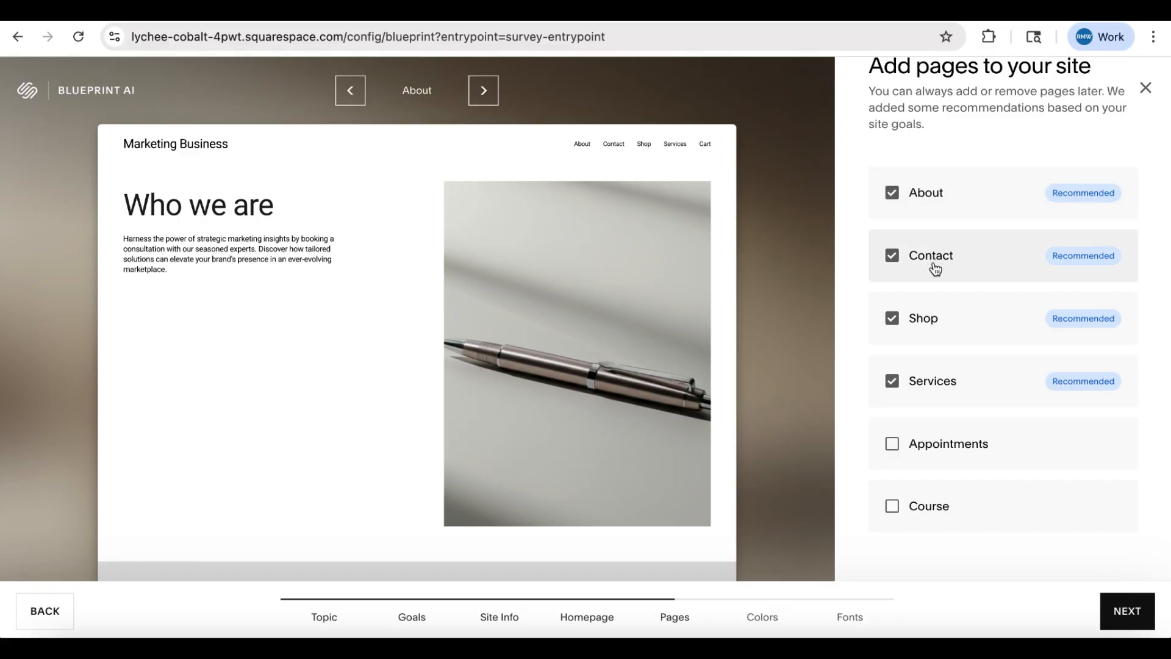
{"action": "left_click", "coordinate": [901, 319]}
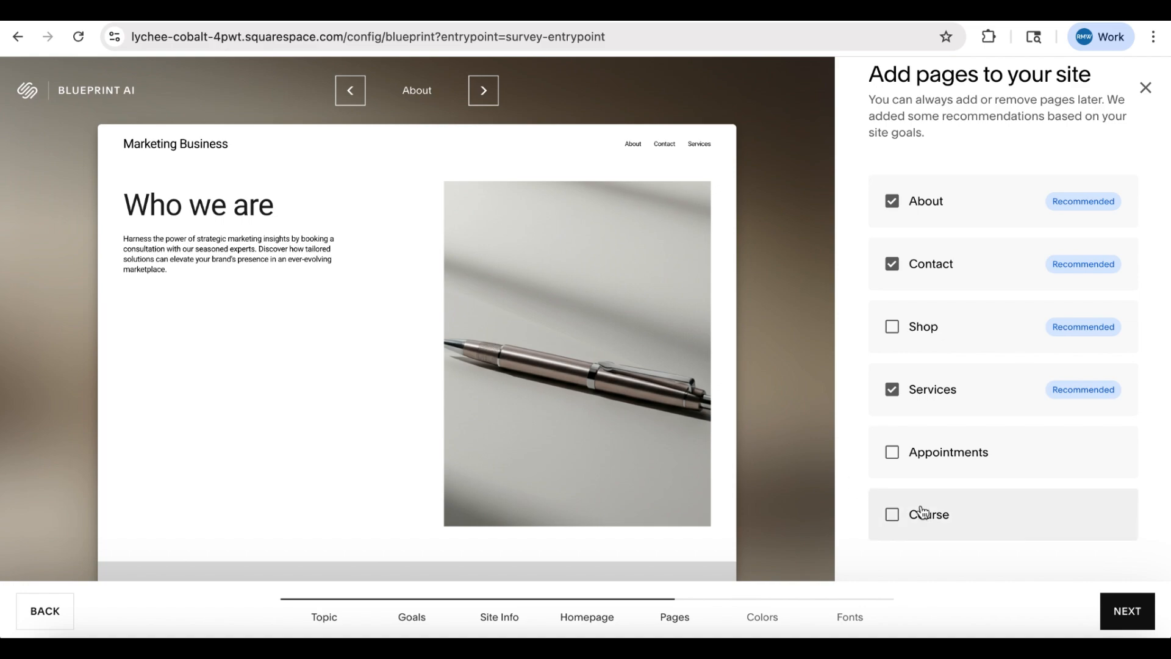
{"action": "left_click", "coordinate": [1128, 614]}
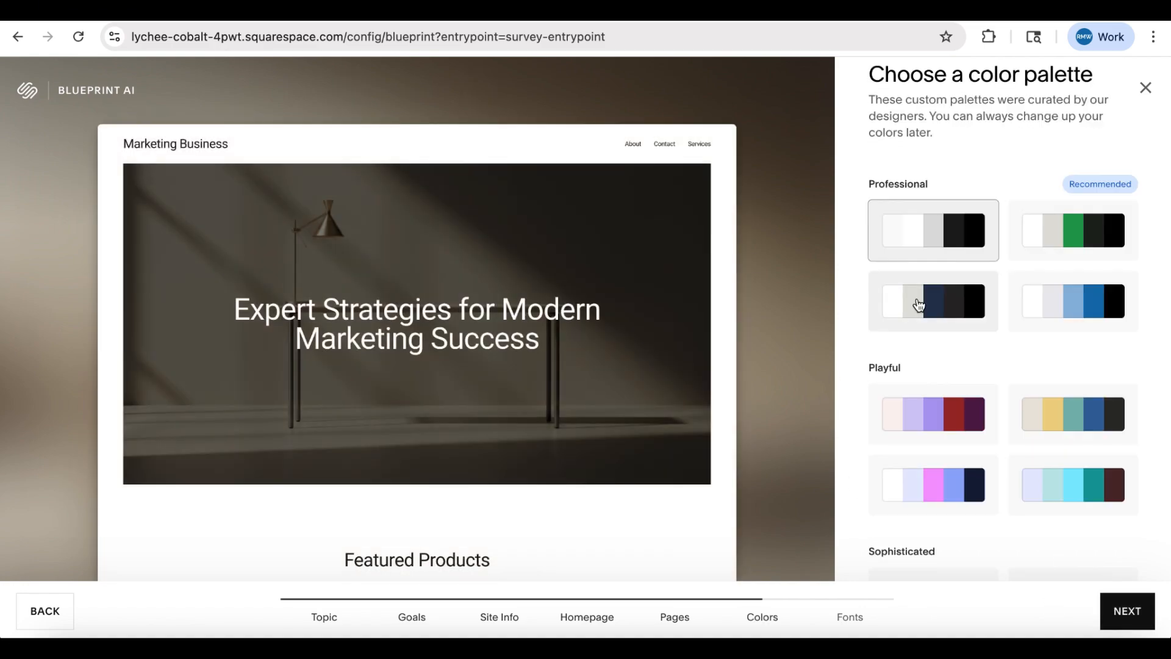
- Preview the homepage in the Friendly cream, teal and navy palette and in the Bold grey and blue palette
{"action": "scroll", "coordinate": [919, 305], "scroll_direction": "down", "scroll_amount": 8}
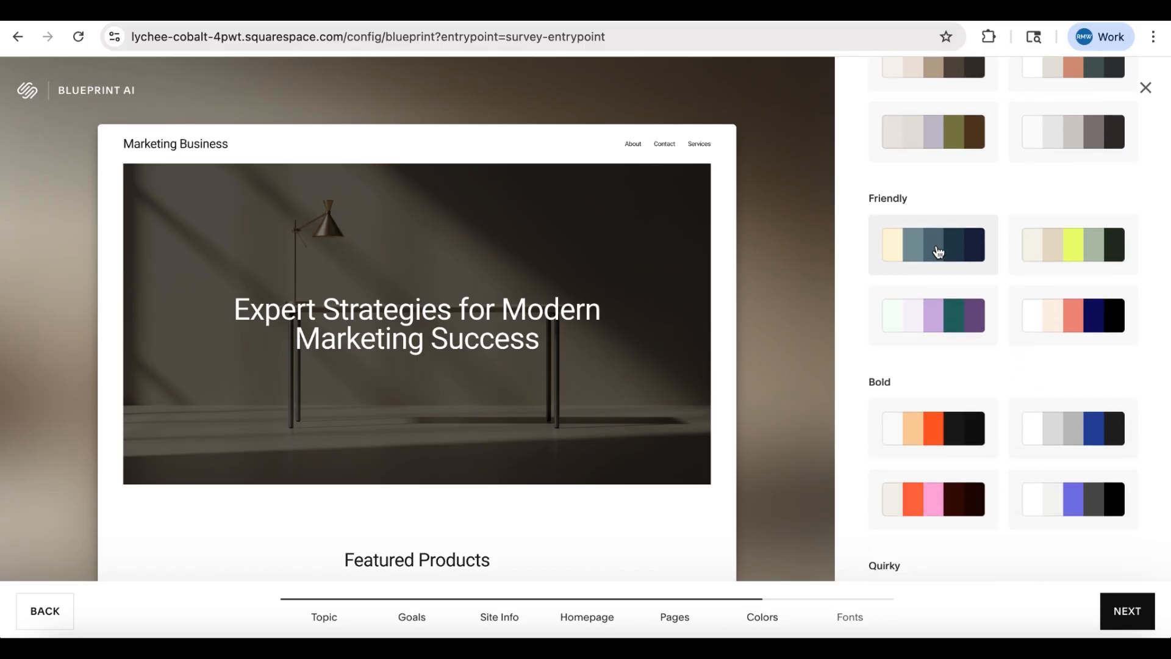
{"action": "left_click", "coordinate": [938, 252]}
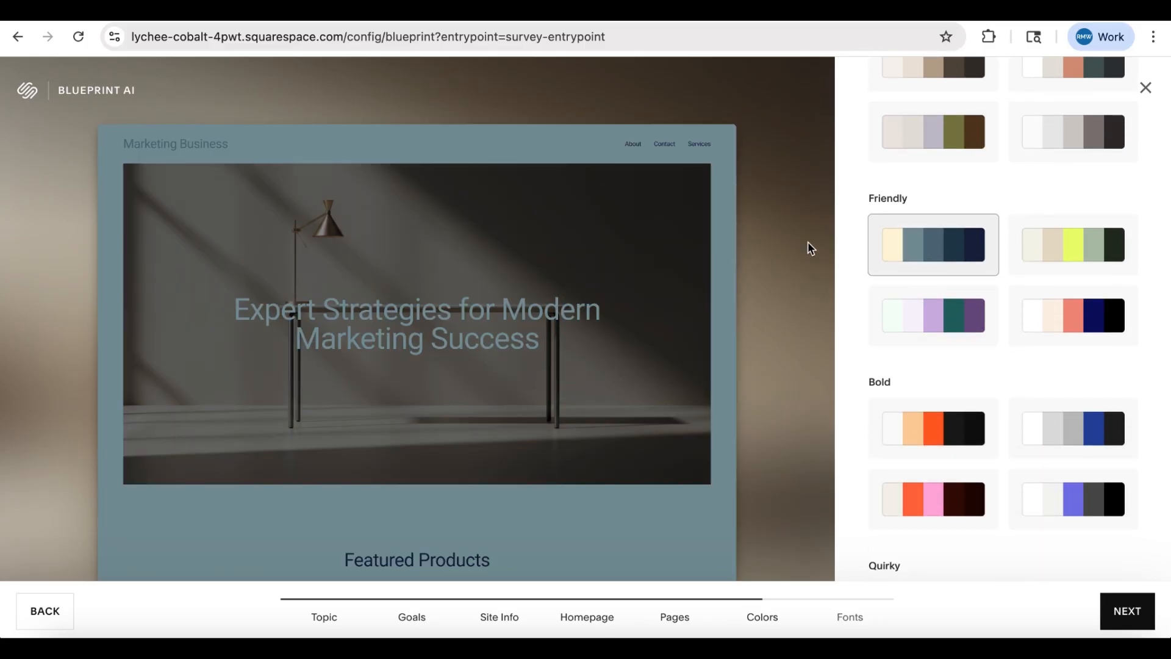
{"action": "scroll", "coordinate": [726, 367], "scroll_direction": "down", "scroll_amount": 10}
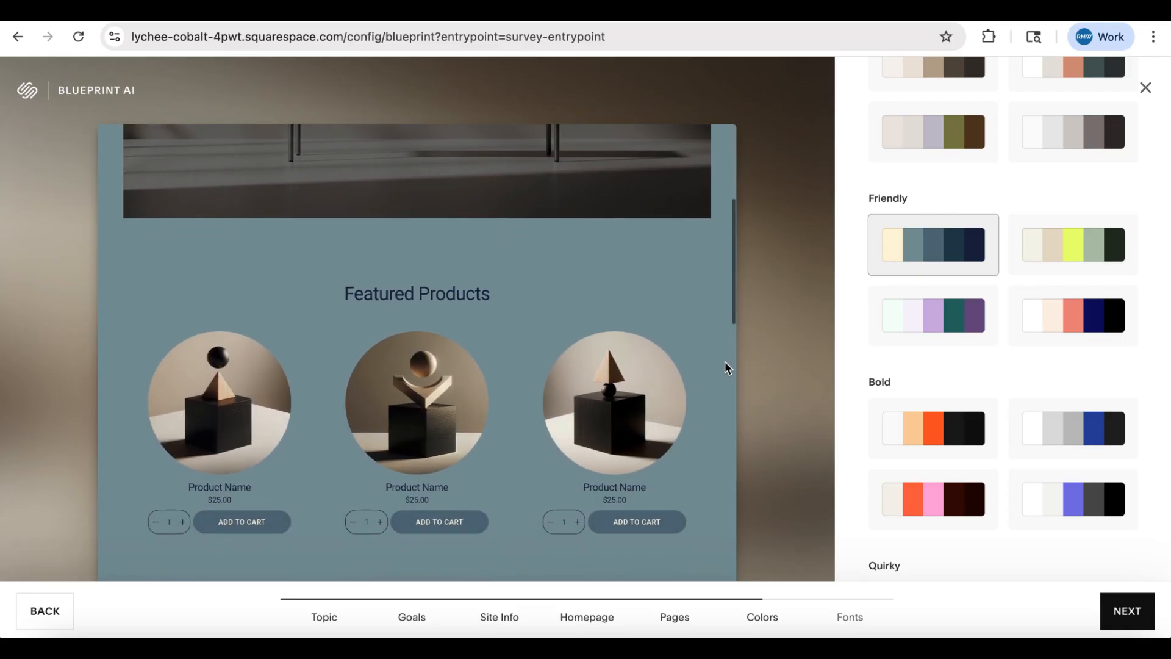
{"action": "scroll", "coordinate": [726, 364], "scroll_direction": "down", "scroll_amount": 5}
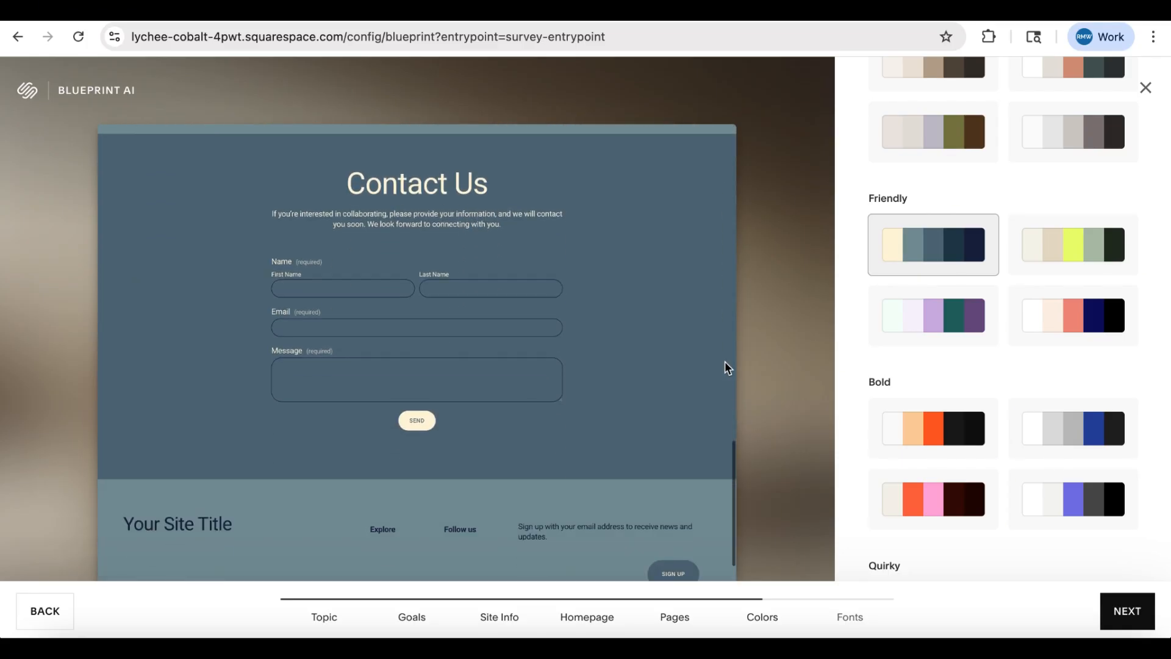
{"action": "left_click", "coordinate": [1048, 430]}
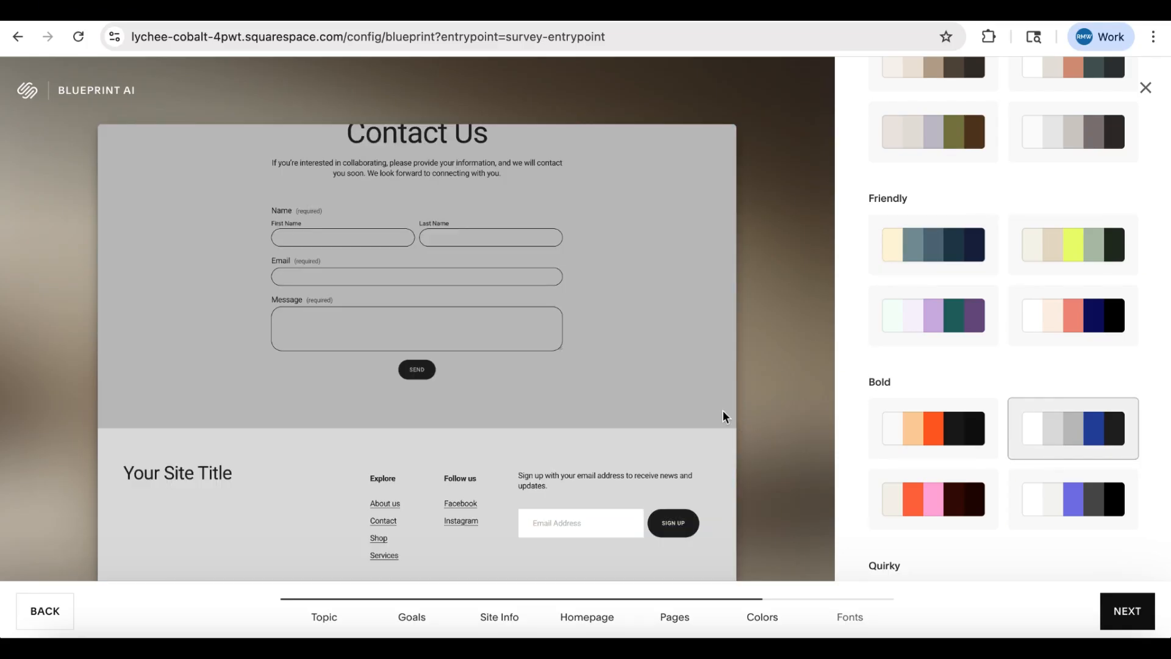
{"action": "scroll", "coordinate": [723, 409], "scroll_direction": "up", "scroll_amount": 4}
{"action": "scroll", "coordinate": [723, 410], "scroll_direction": "up", "scroll_amount": 10}
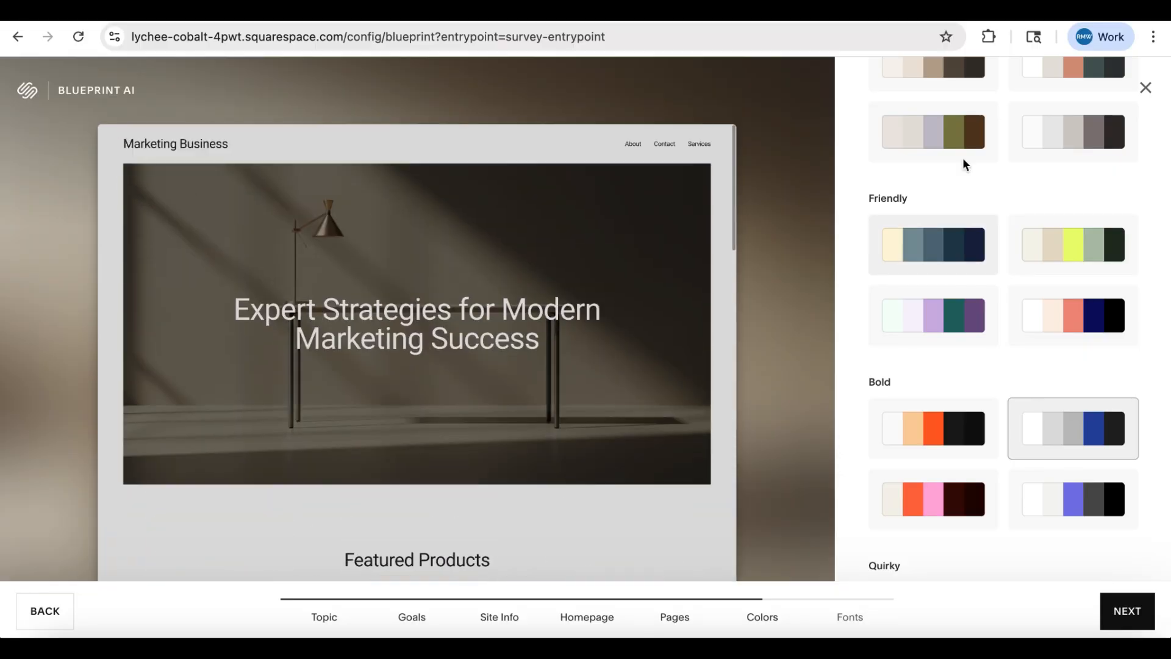
- Apply the Professional palette of white, light grey, navy and black, review it on the homepage, and continue to the fonts
{"action": "scroll", "coordinate": [963, 157], "scroll_direction": "up", "scroll_amount": 3}
{"action": "scroll", "coordinate": [965, 165], "scroll_direction": "up", "scroll_amount": 3}
{"action": "left_click", "coordinate": [927, 207]}
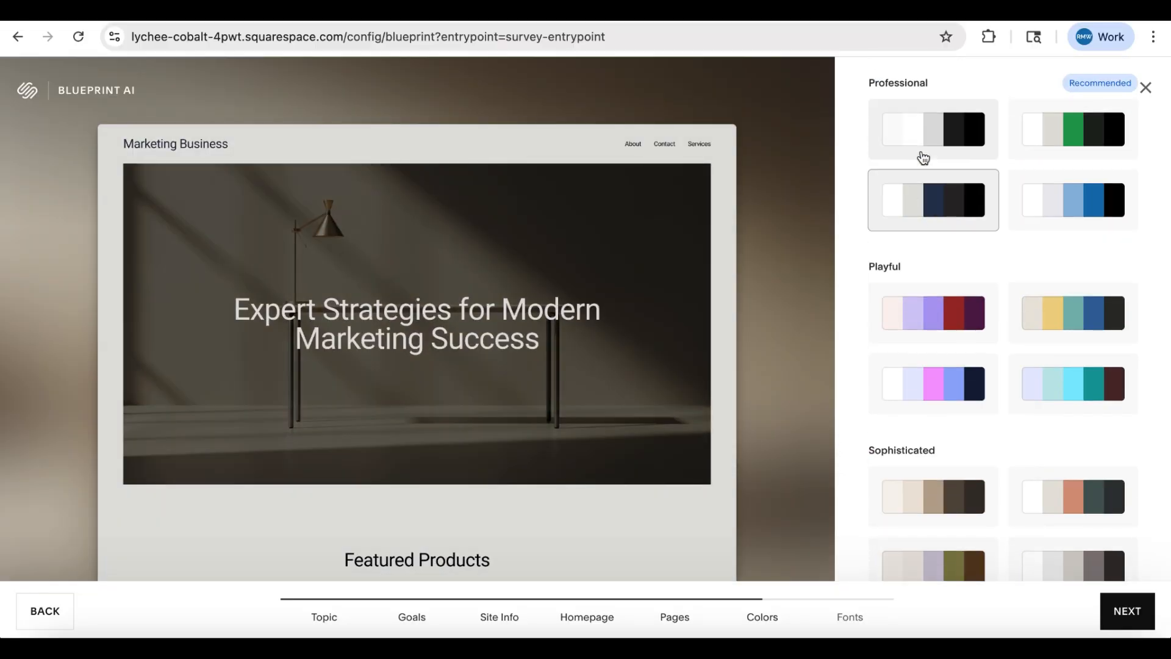
{"action": "scroll", "coordinate": [700, 331], "scroll_direction": "down", "scroll_amount": 10}
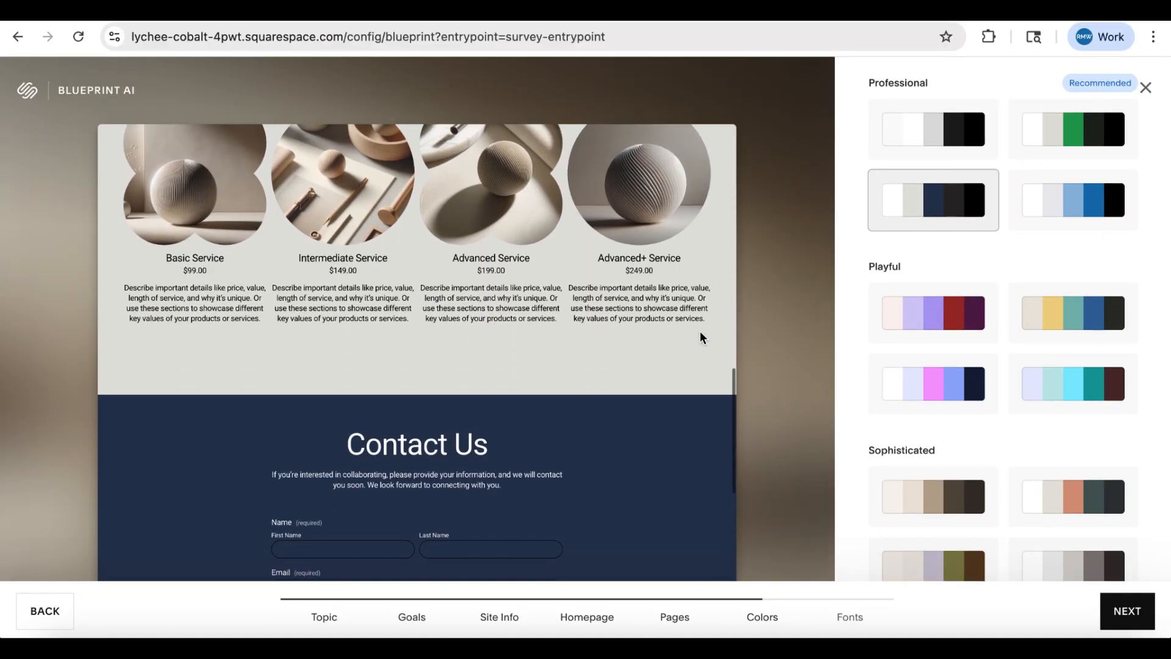
{"action": "scroll", "coordinate": [700, 331], "scroll_direction": "down", "scroll_amount": 1}
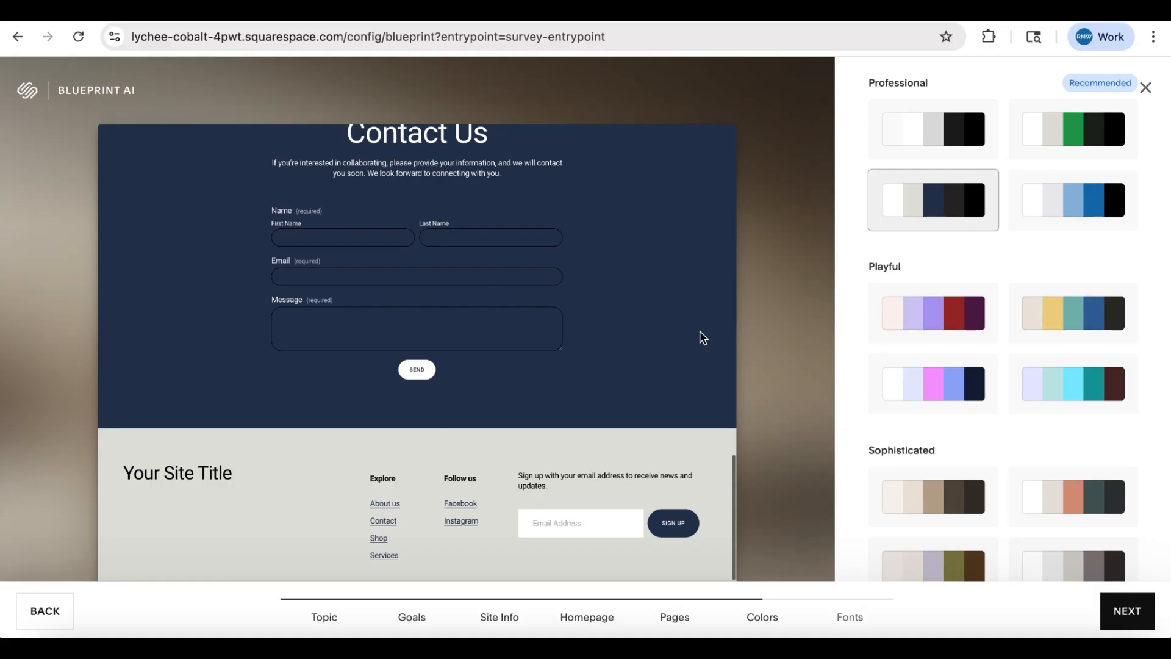
{"action": "left_click", "coordinate": [1126, 611]}
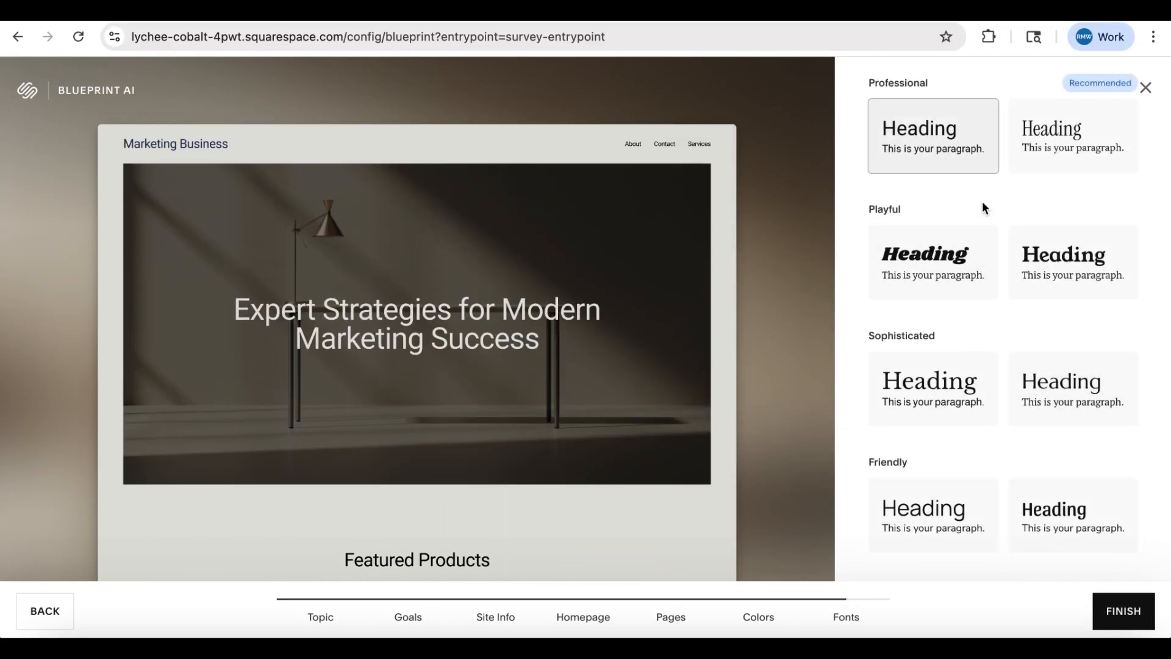
- Apply the Professional font pairing with the condensed serif heading and review it across the homepage preview
{"action": "left_click", "coordinate": [1037, 157]}
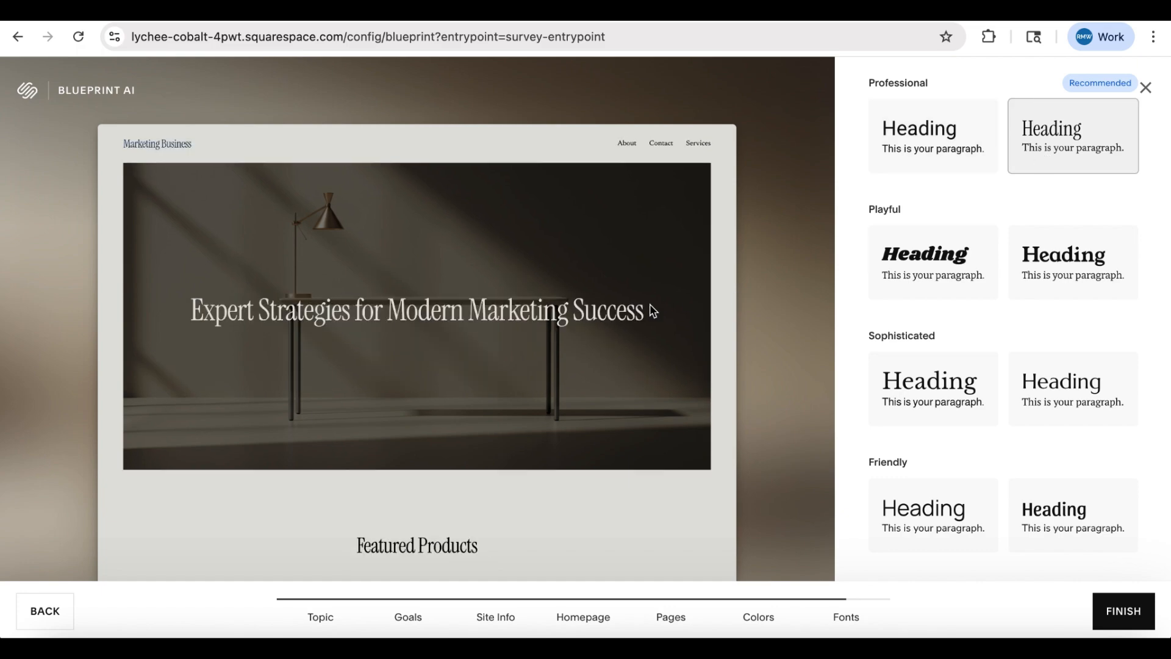
{"action": "scroll", "coordinate": [650, 303], "scroll_direction": "down", "scroll_amount": 10}
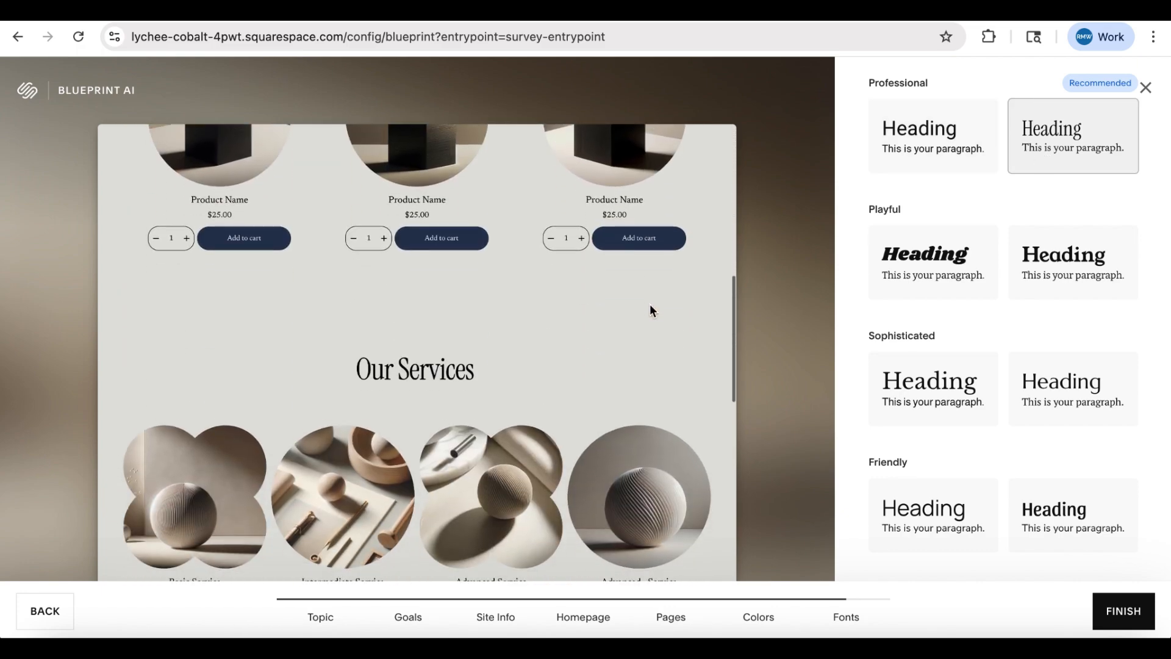
{"action": "scroll", "coordinate": [649, 303], "scroll_direction": "down", "scroll_amount": 3}
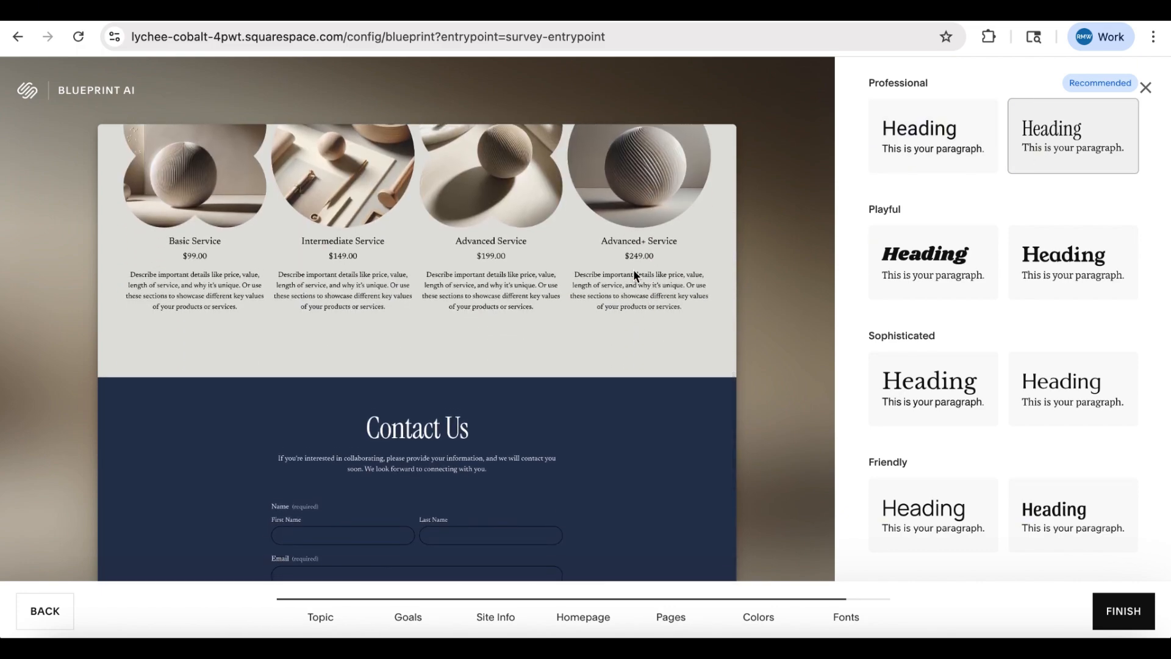
{"action": "scroll", "coordinate": [649, 299], "scroll_direction": "up", "scroll_amount": 3}
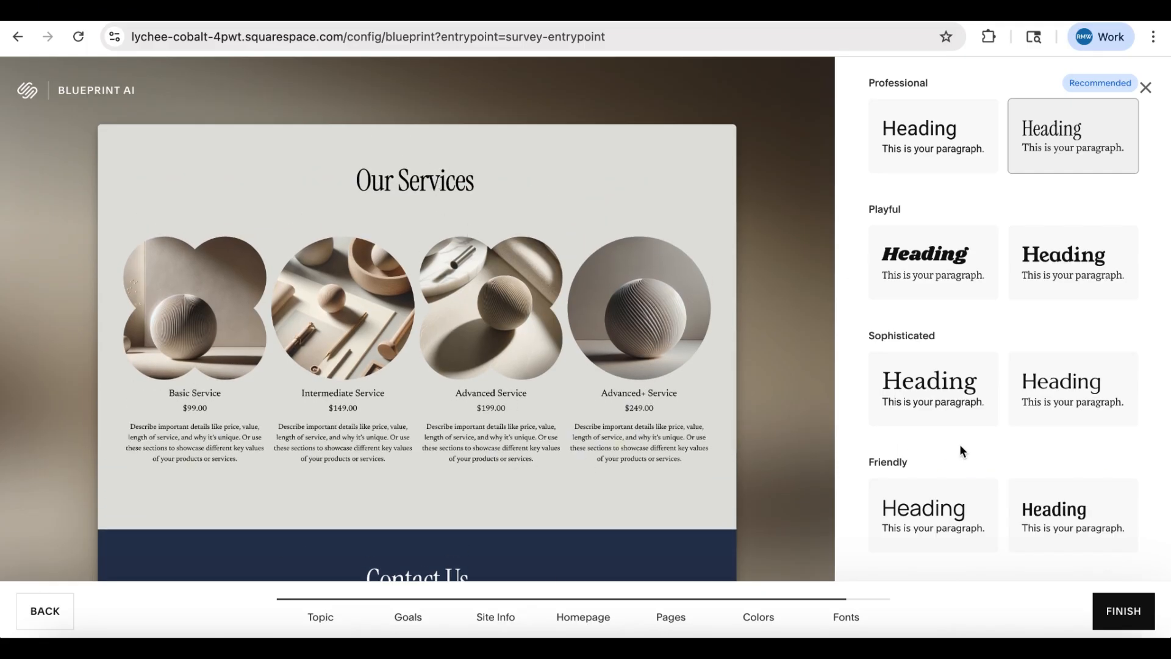
- Apply the Sophisticated font pairing with the light, wide-set heading and finish the Blueprint AI setup to generate the website
{"action": "left_click", "coordinate": [1073, 418]}
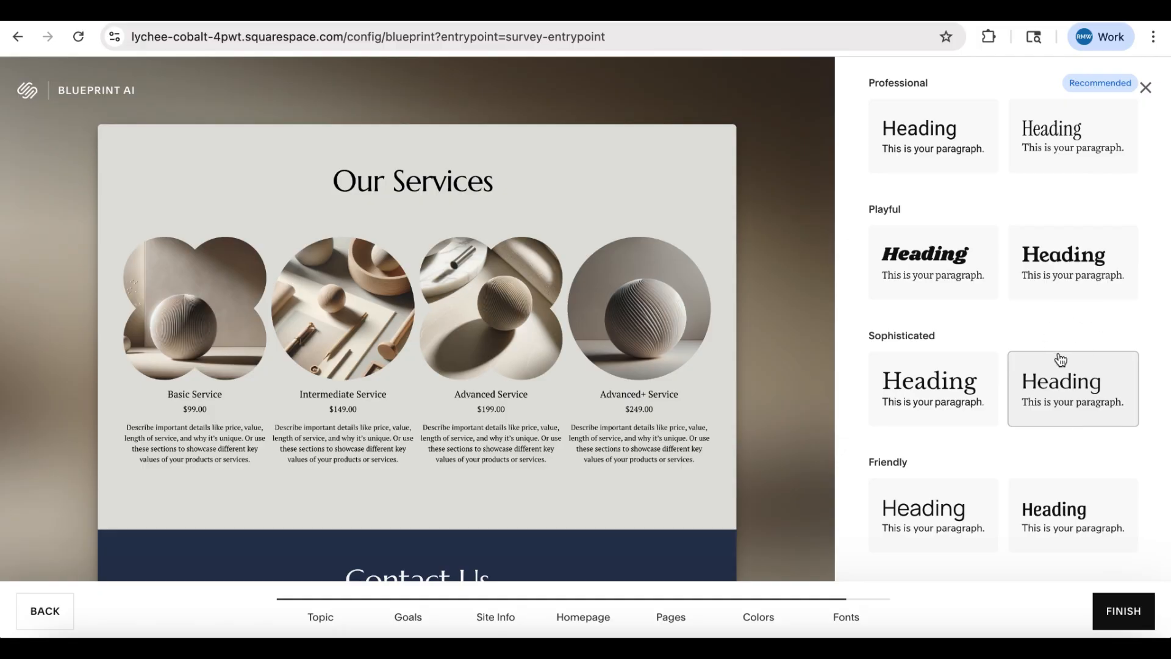
{"action": "scroll", "coordinate": [1059, 362], "scroll_direction": "down", "scroll_amount": 1}
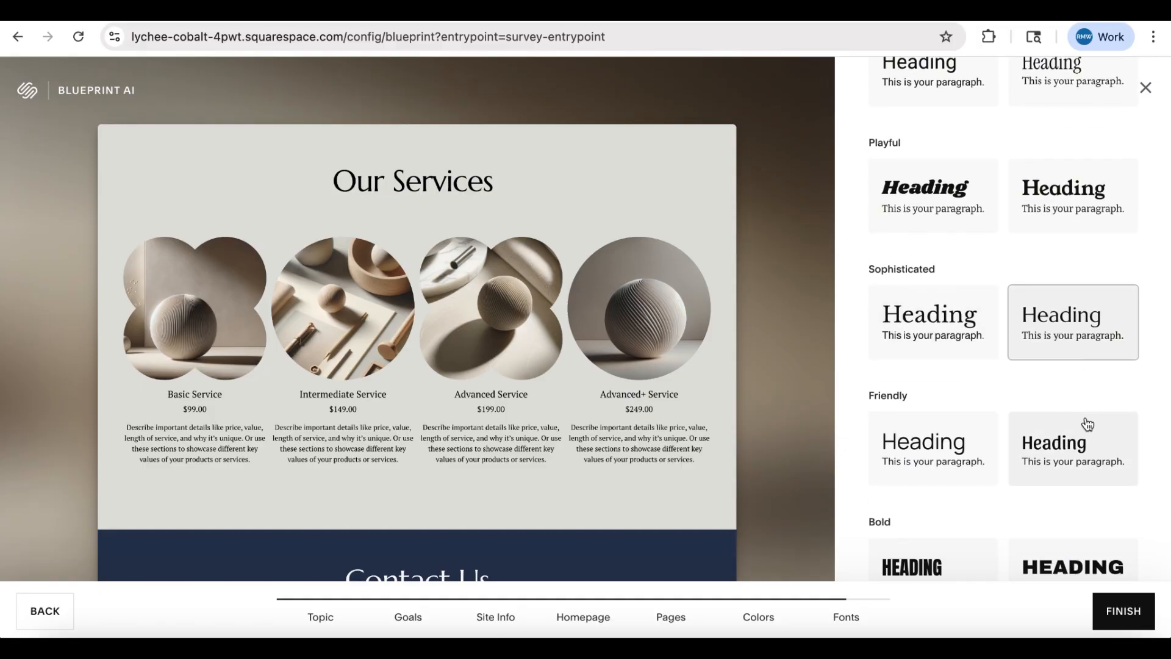
{"action": "left_click", "coordinate": [1118, 613]}
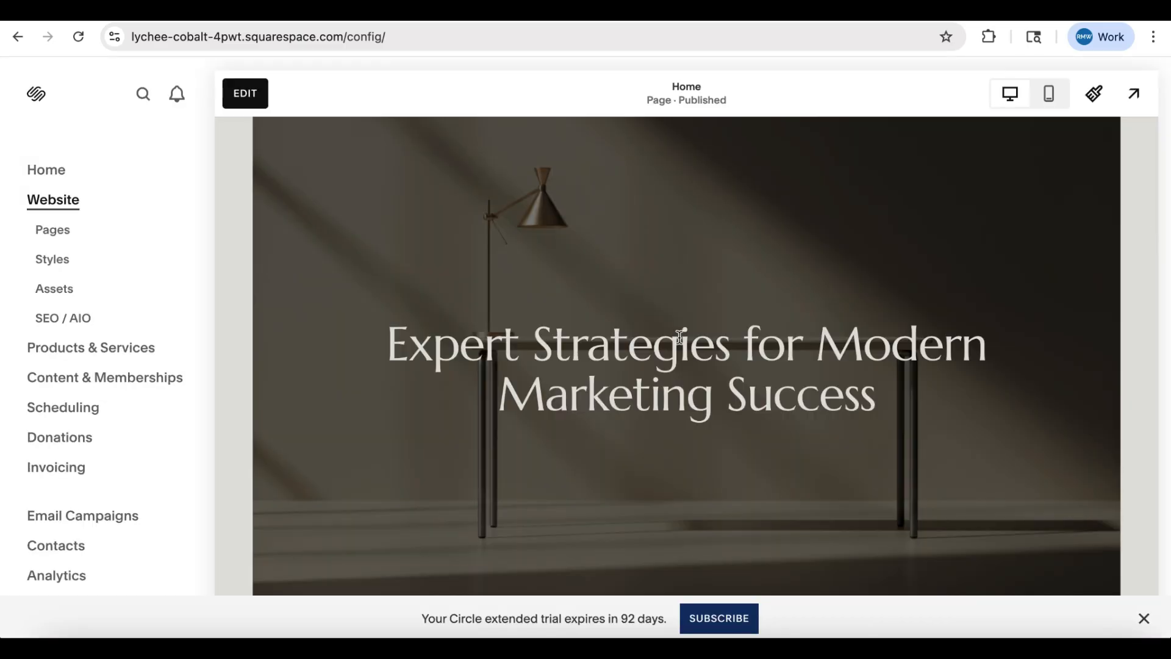
- Review the generated homepage from header to footer, open it for editing, and select the word "please" in the Contact Us introduction
{"action": "scroll", "coordinate": [681, 340], "scroll_direction": "up", "scroll_amount": 1}
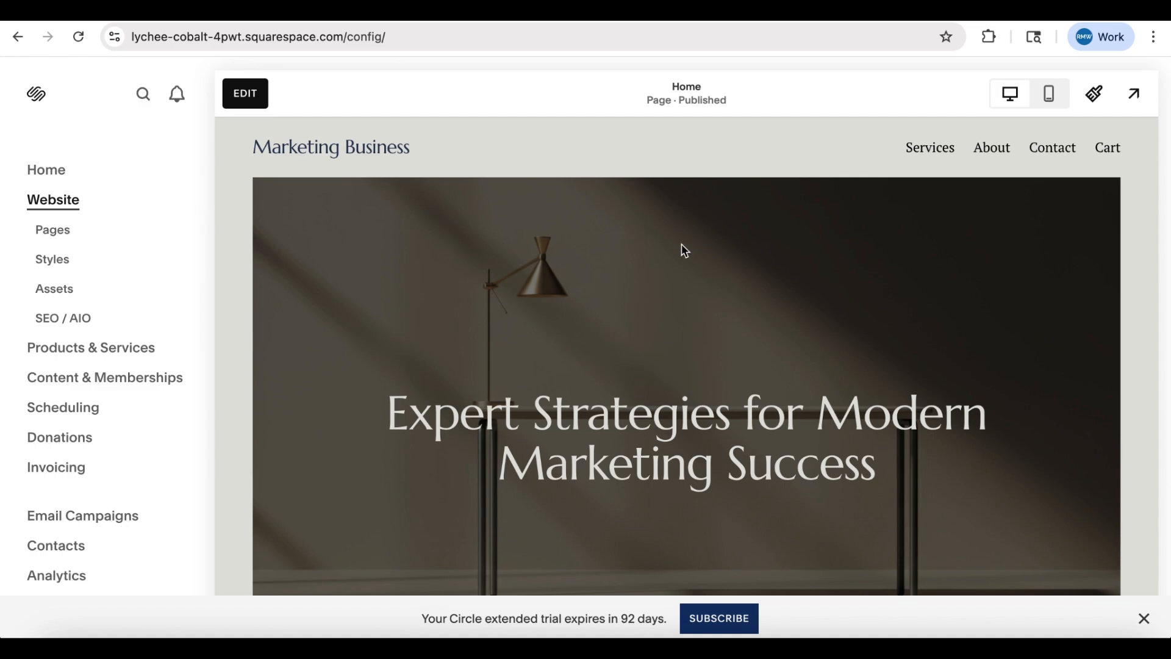
{"action": "scroll", "coordinate": [682, 251], "scroll_direction": "down", "scroll_amount": 10}
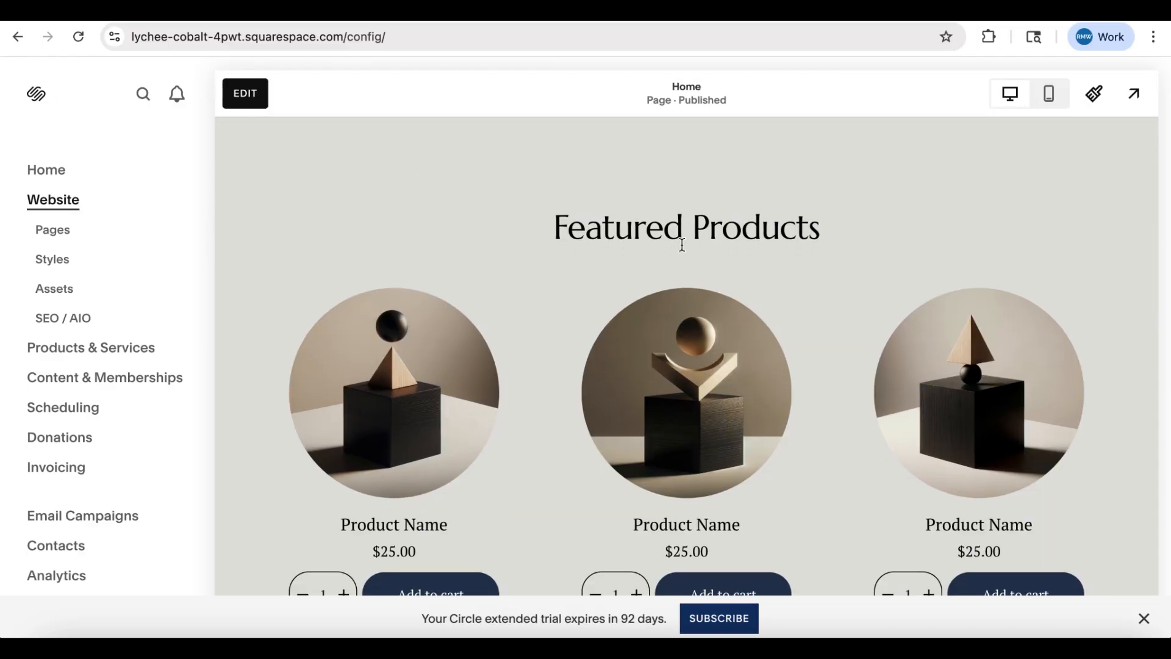
{"action": "scroll", "coordinate": [682, 245], "scroll_direction": "down", "scroll_amount": 18}
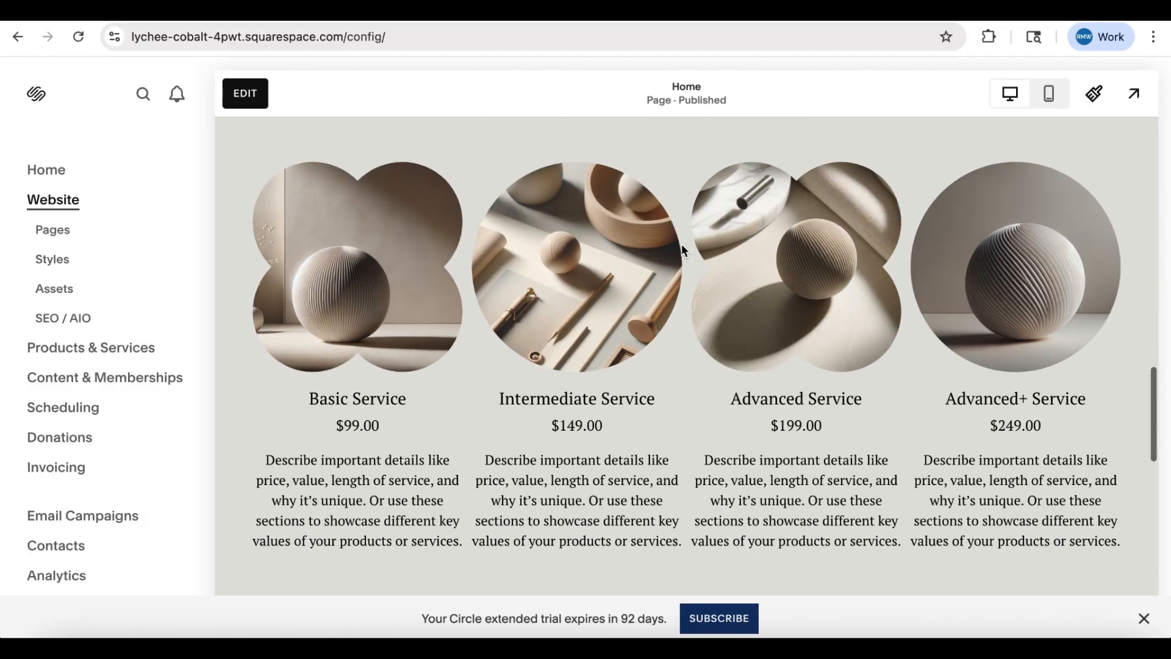
{"action": "scroll", "coordinate": [684, 253], "scroll_direction": "down", "scroll_amount": 7}
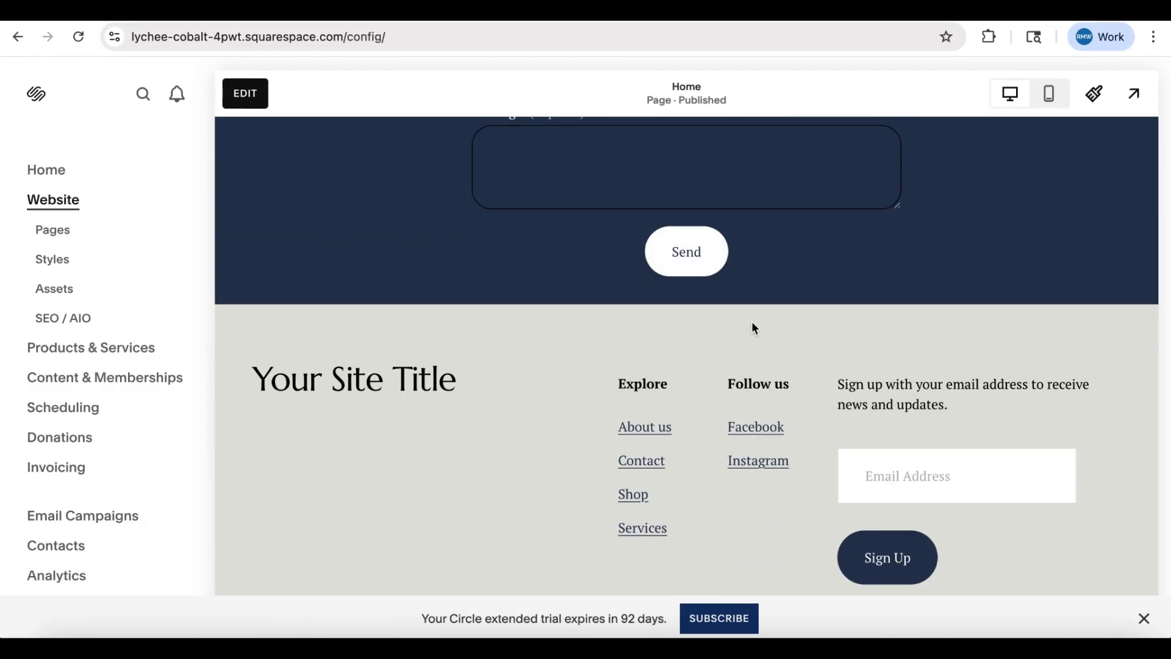
{"action": "double_click", "coordinate": [622, 392]}
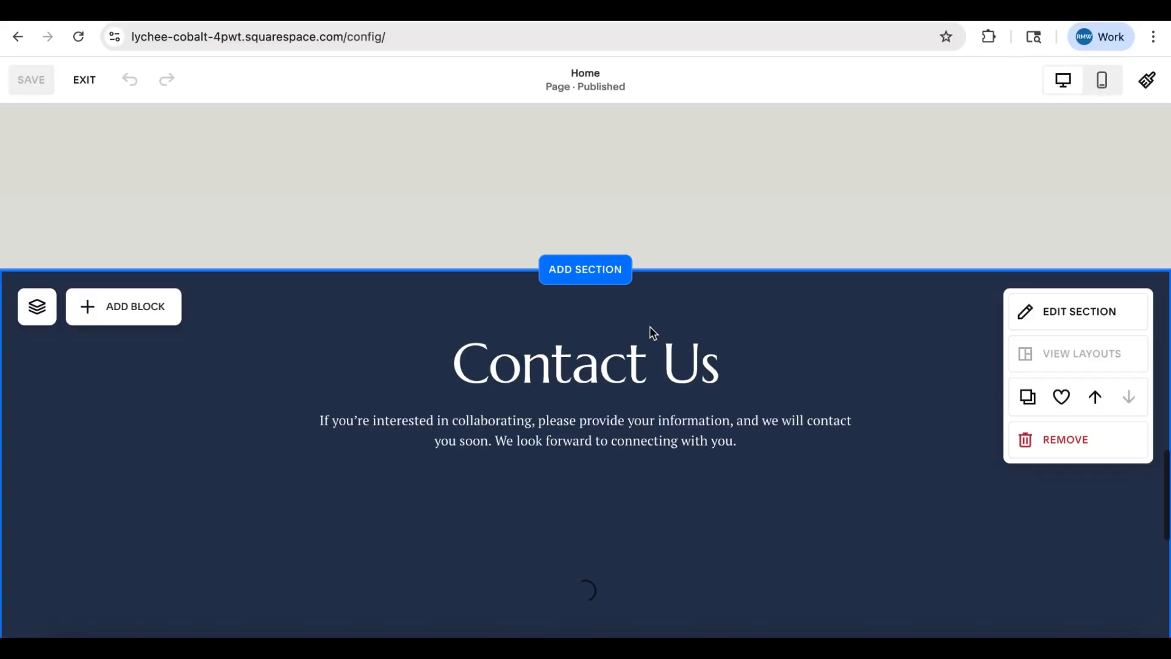
{"action": "double_click", "coordinate": [540, 423]}
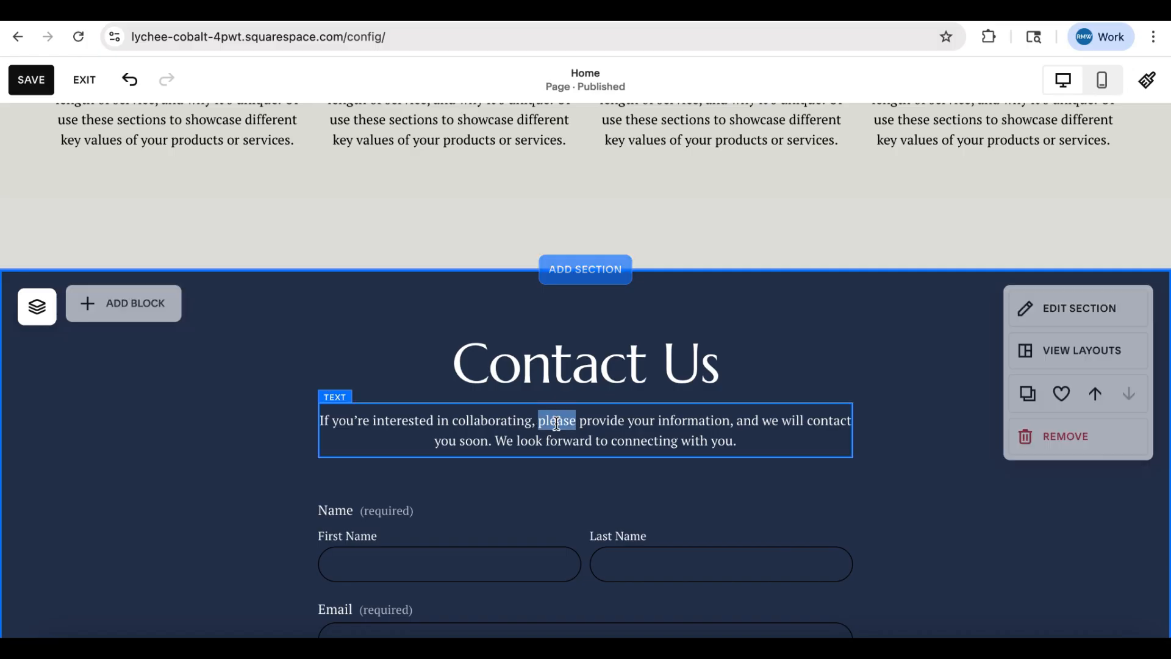
{"action": "scroll", "coordinate": [556, 423], "scroll_direction": "up", "scroll_amount": 10}
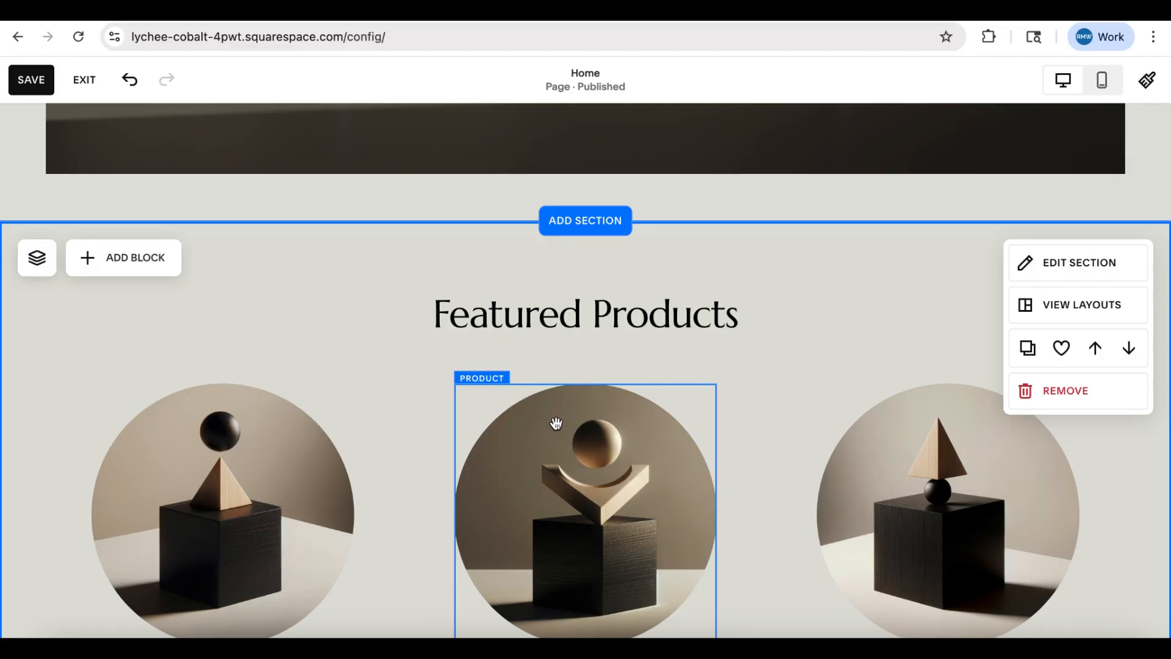
{"action": "scroll", "coordinate": [556, 422], "scroll_direction": "up", "scroll_amount": 10}
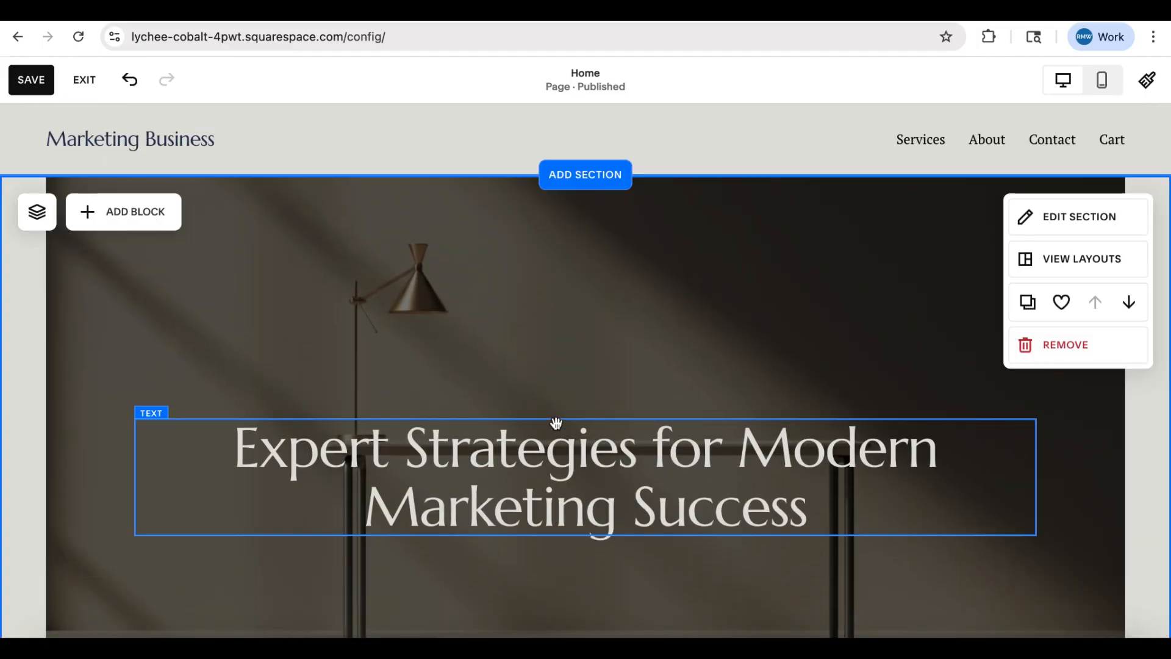